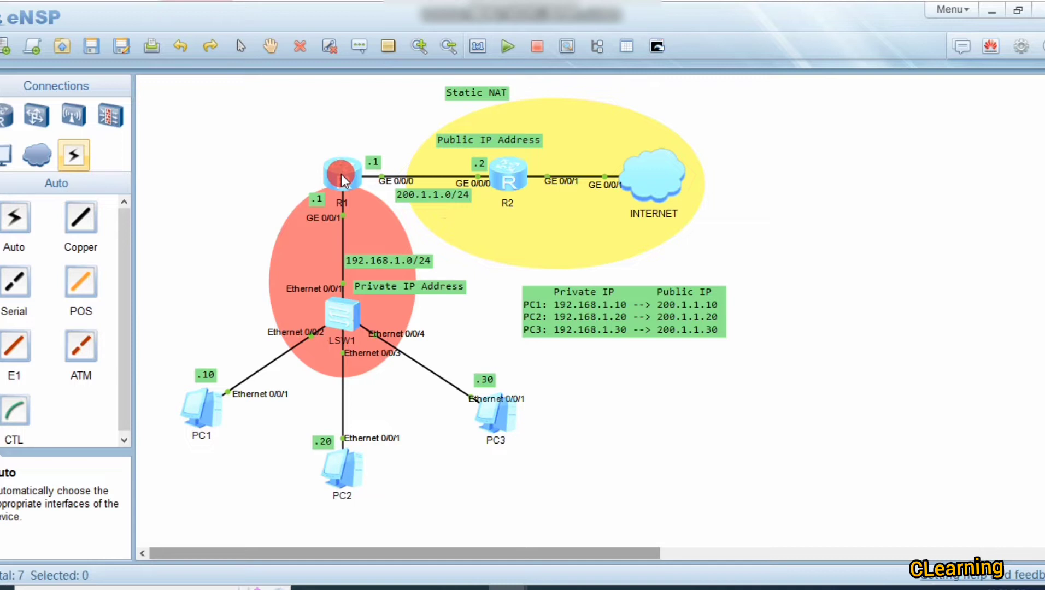
Step: Open R1's console, enter system view and set the hostname to R1
double_click(341, 174)
type("sys")
key("Return")
type("sys")
key("Tab")
type("R1")
key("Return")
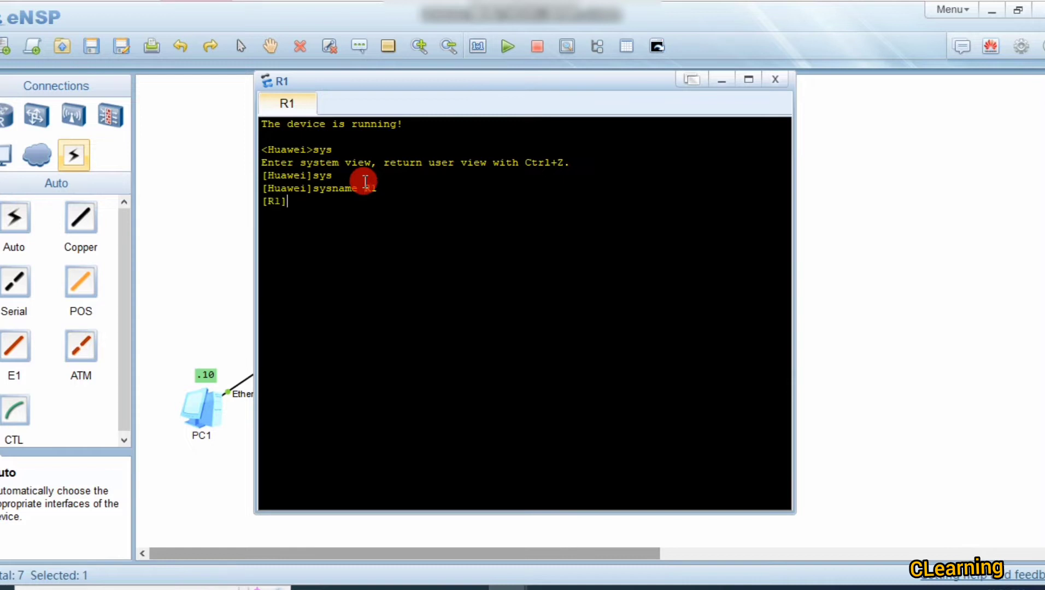
Step: Assign IP address 200.1.1.1/24 to R1's GigabitEthernet 0/0/0 interface
type("int")
key("Tab")
type("g")
key("Tab")
type("0/0/0")
key("Return")
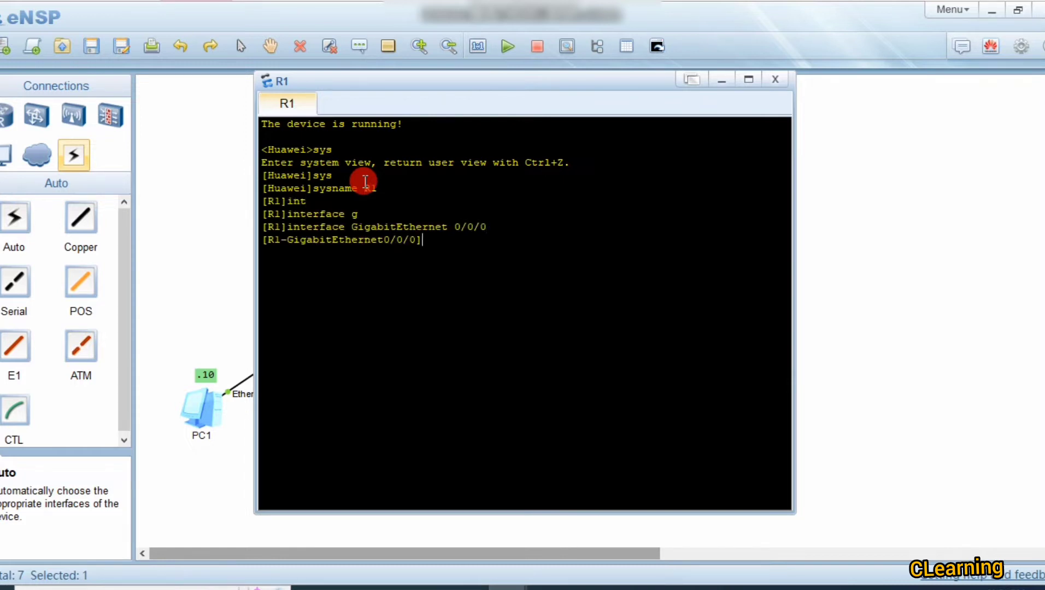
left_click(822, 284)
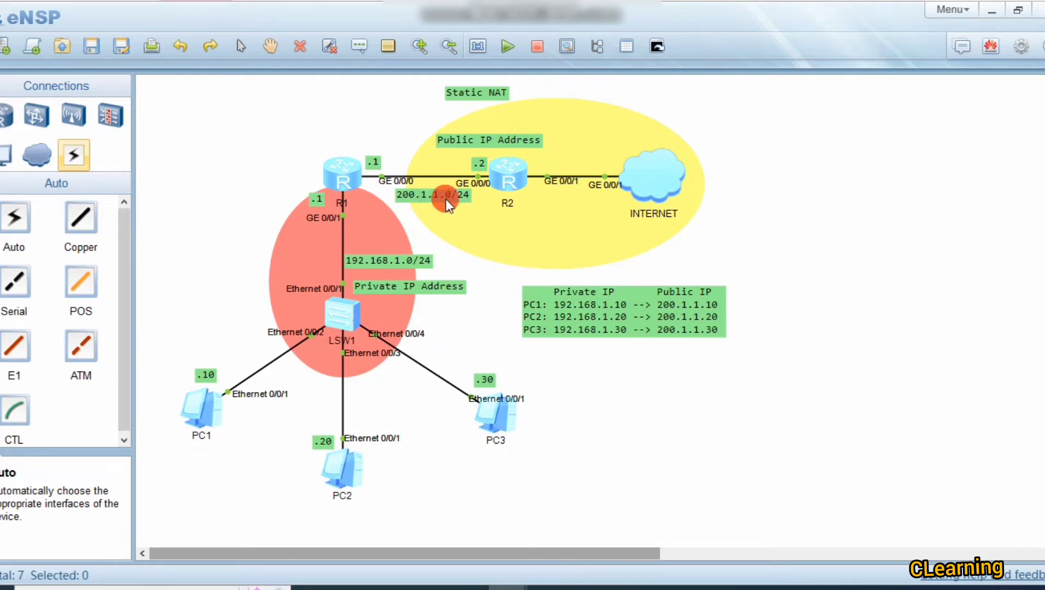
double_click(343, 175)
type("ip ad")
key("Tab")
type("200.1.1.1 24")
key("Return")
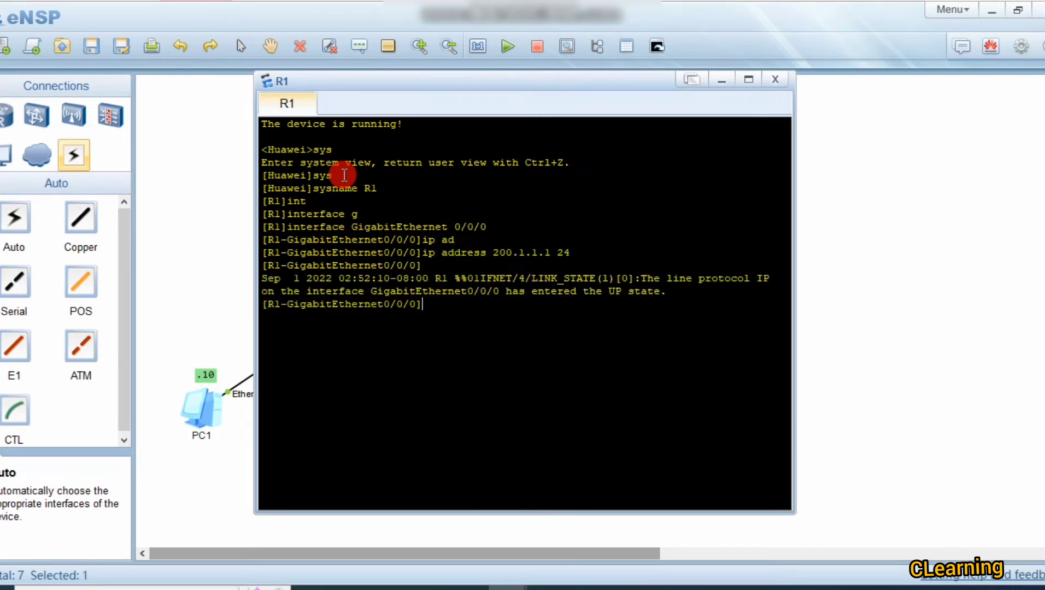
key("Return")
key("Return")
Step: Assign IP address 192.168.1.1/24 to R1's GigabitEthernet 0/0/1 interface
key("Up")
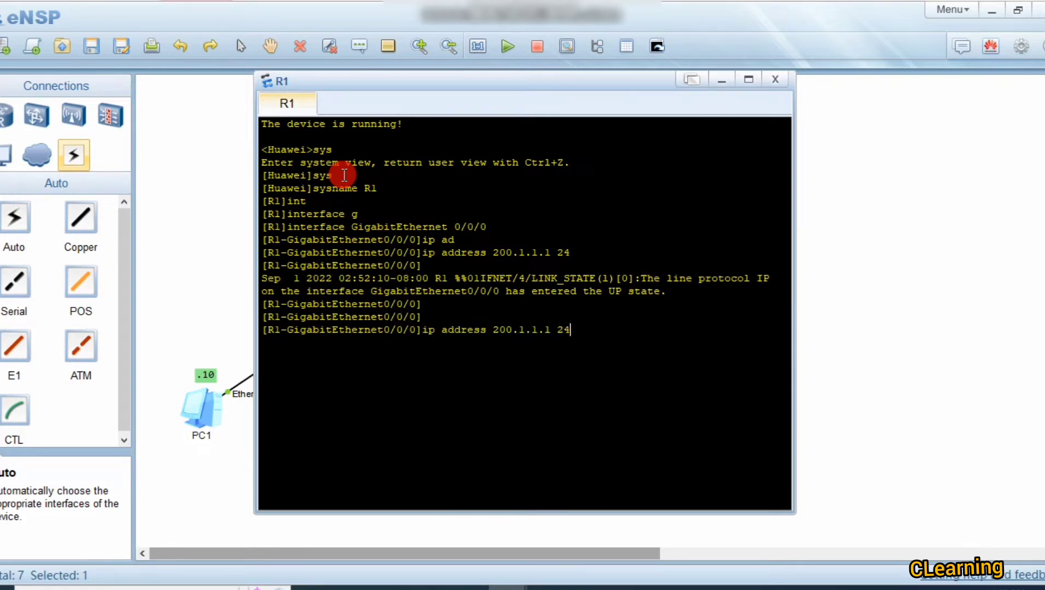
key("Up")
key("BackSpace")
type("1")
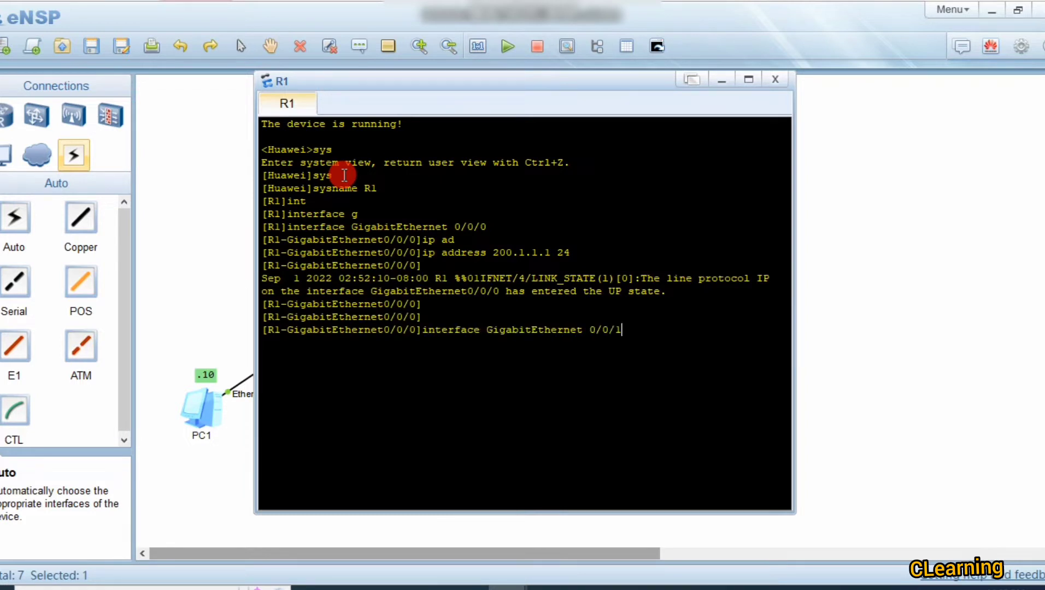
left_click(812, 260)
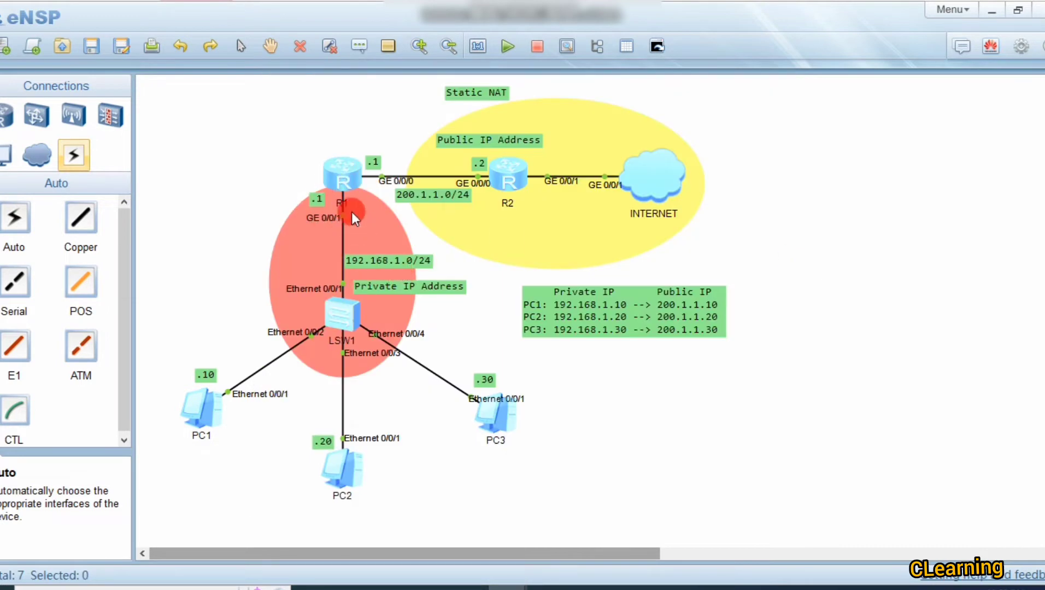
double_click(340, 166)
type("ip ad")
key("Tab")
type("192.168.1.1 ")
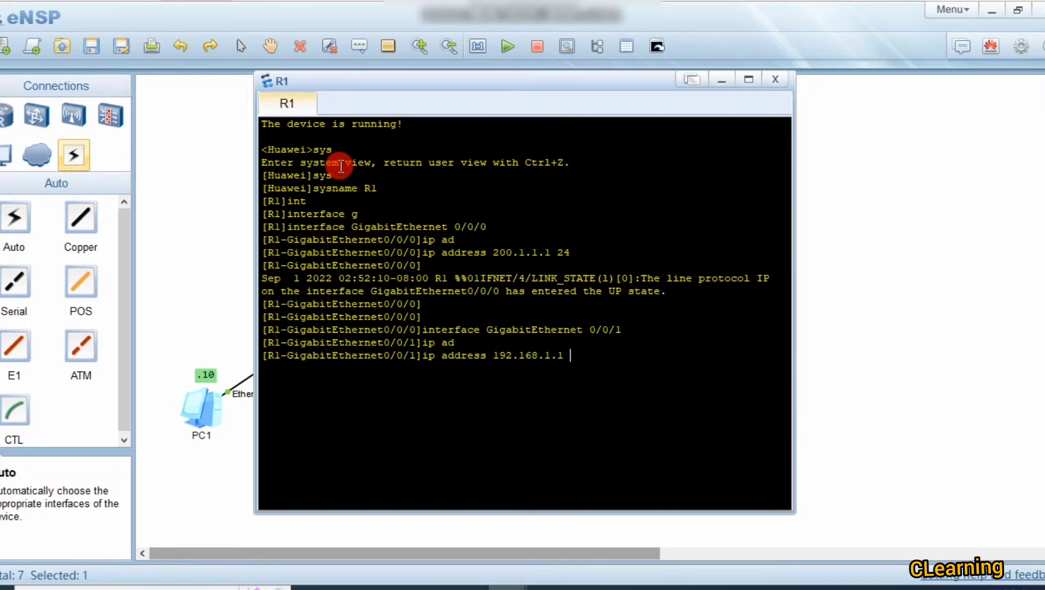
type("24")
key("Return")
key("Return")
key("Return")
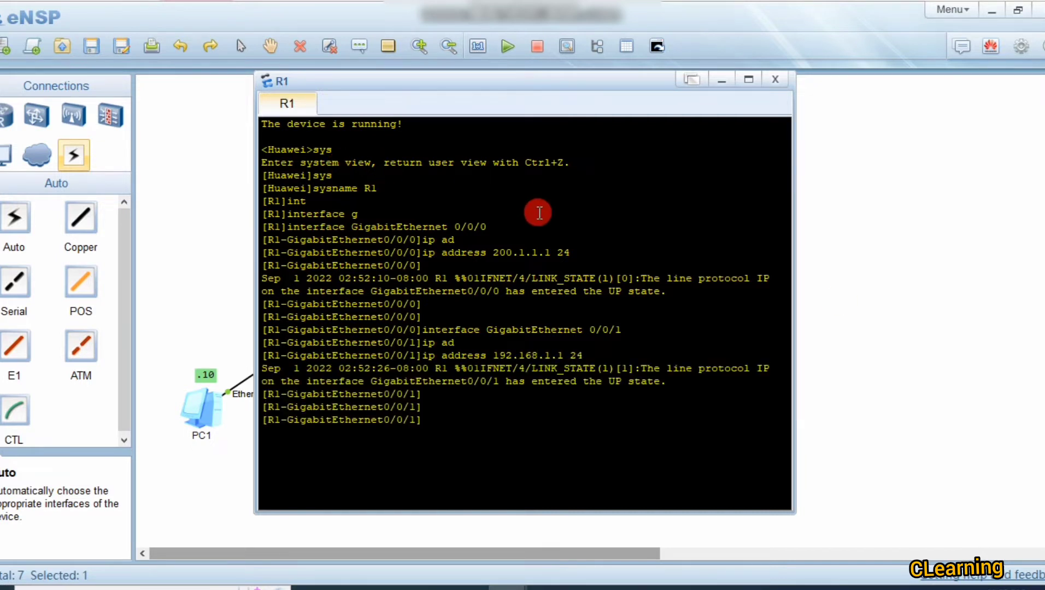
left_click(886, 321)
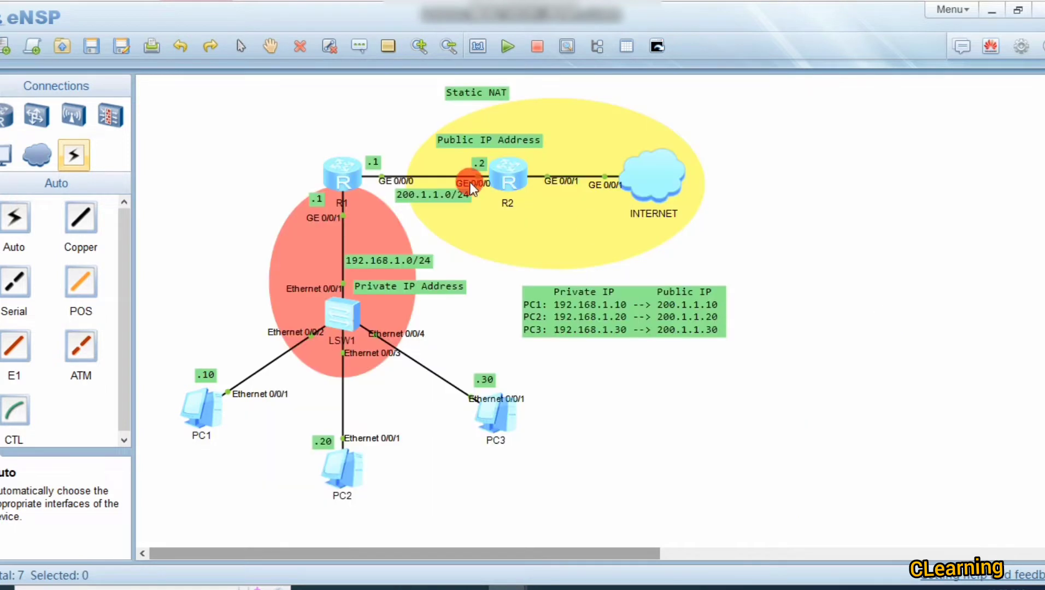
Step: Open R2's console, enter system view and set the hostname to R2
double_click(508, 177)
type("sys")
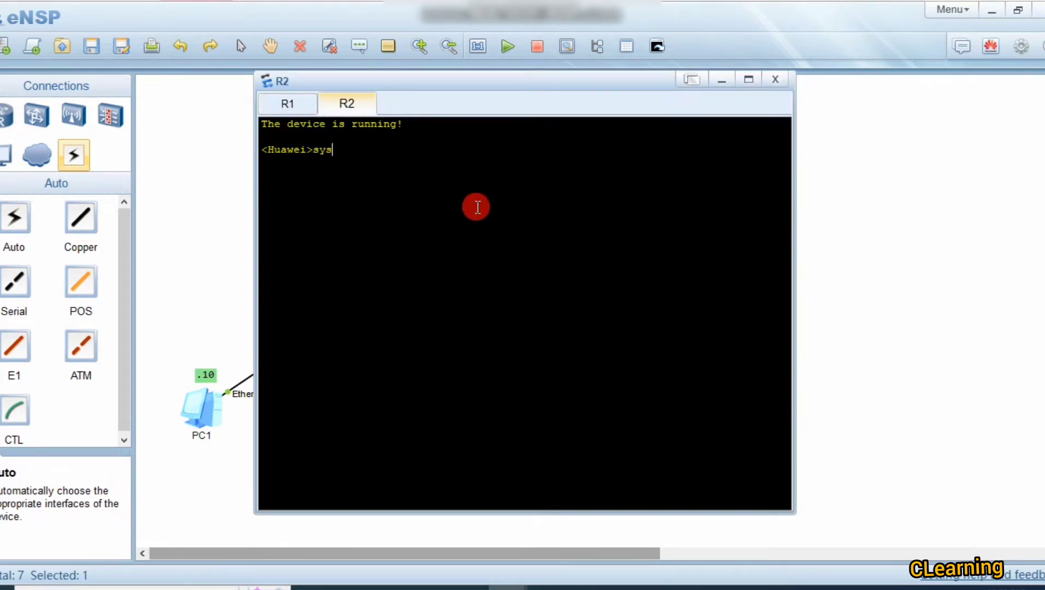
key("Return")
key("Return")
type("sys")
key("Tab")
type("R2")
key("Return")
key("Return")
Step: Assign IP address 200.1.1.2/24 to R2's GigabitEthernet 0/0/0 interface
type("ip")
key("BackSpace")
key("BackSpace")
type("int")
key("Tab")
type("g")
key("Tab")
type("0/0/0")
key("Return")
type("ip ad")
key("Tab")
type("200.2.2.")
key("BackSpace")
key("BackSpace")
key("BackSpace")
key("BackSpace")
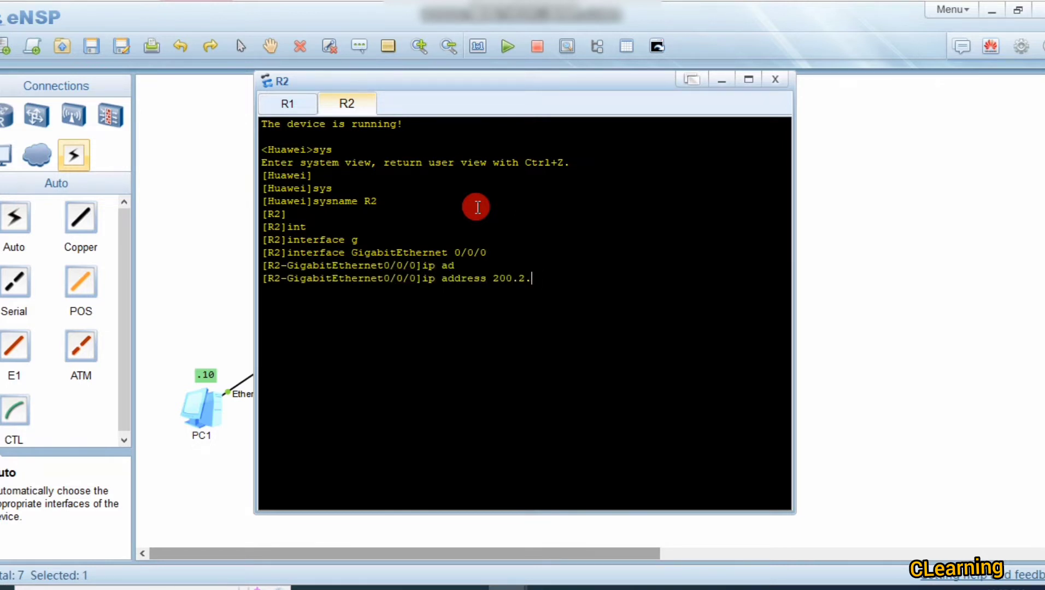
type("1.1.1")
key("BackSpace")
type("2 24")
key("Return")
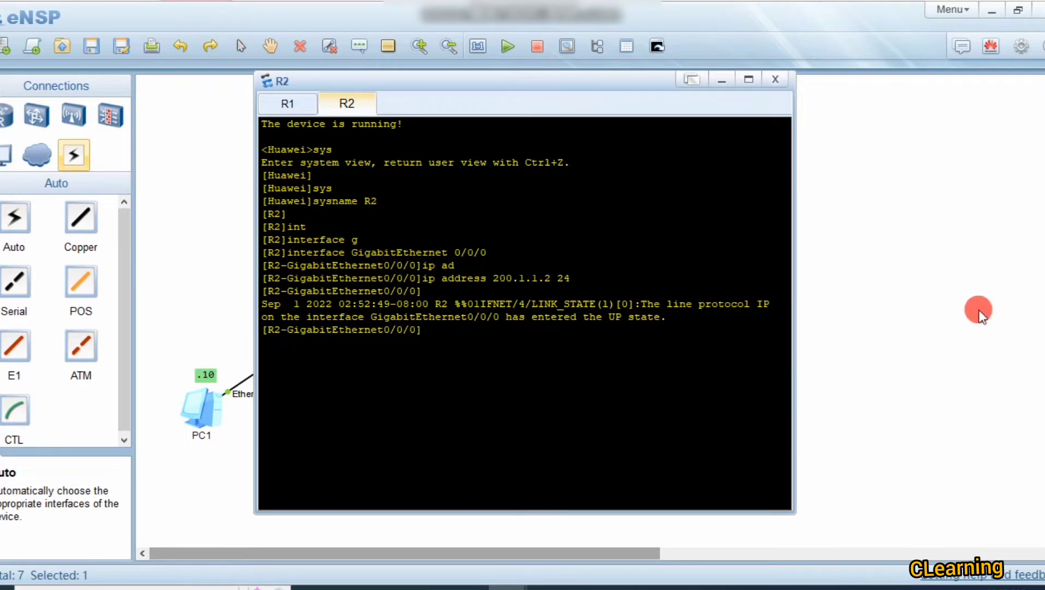
left_click(980, 310)
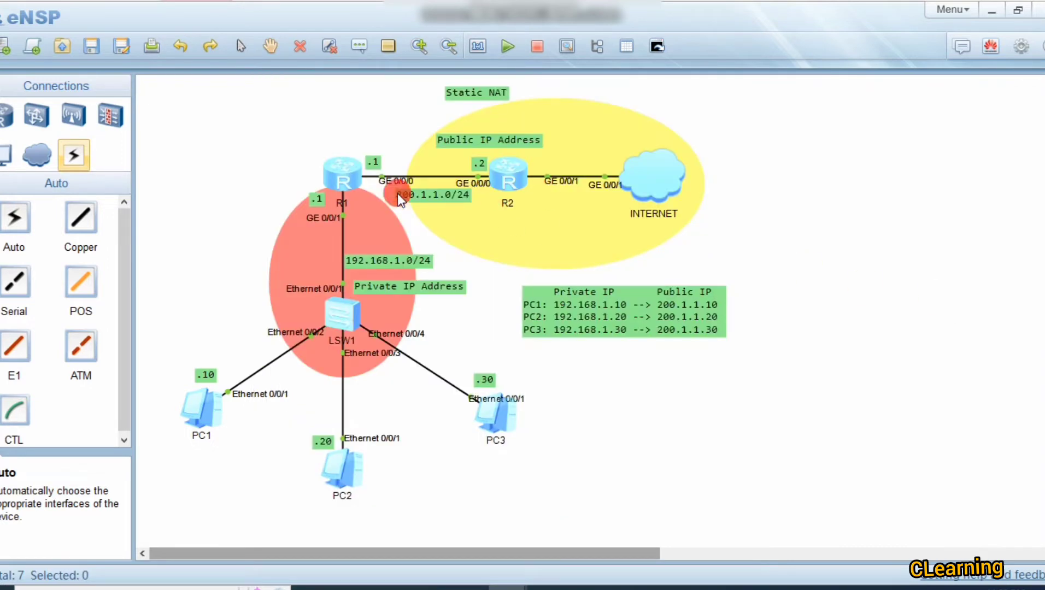
Step: Add a default static route 0.0.0.0/0 on R2 via next hop 200.1.1.1
double_click(504, 178)
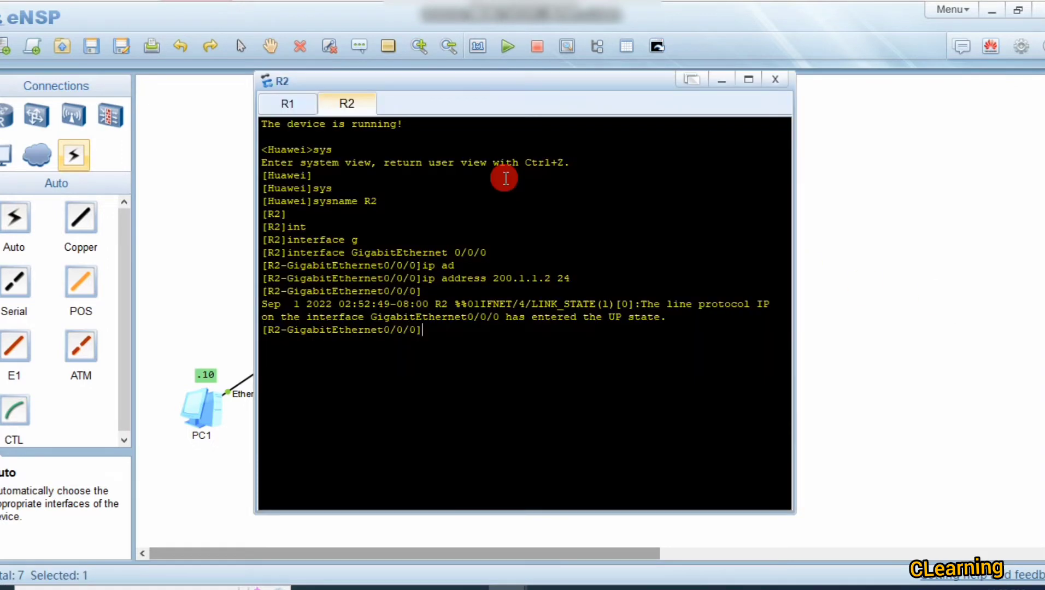
type("q")
key("Return")
type("ip rou")
key("Tab")
type("-s")
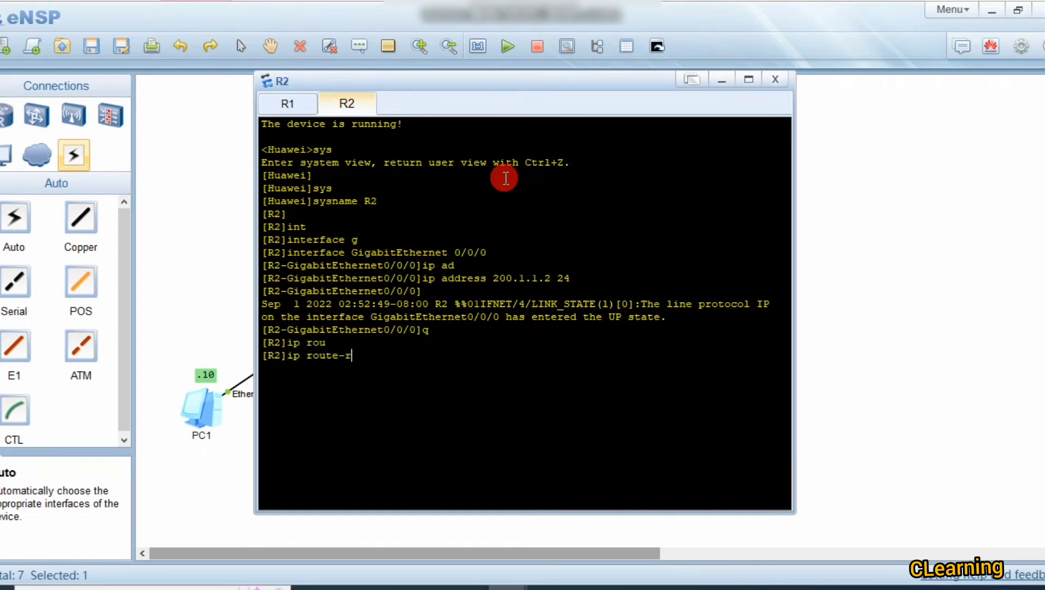
key("Tab")
type("0.")
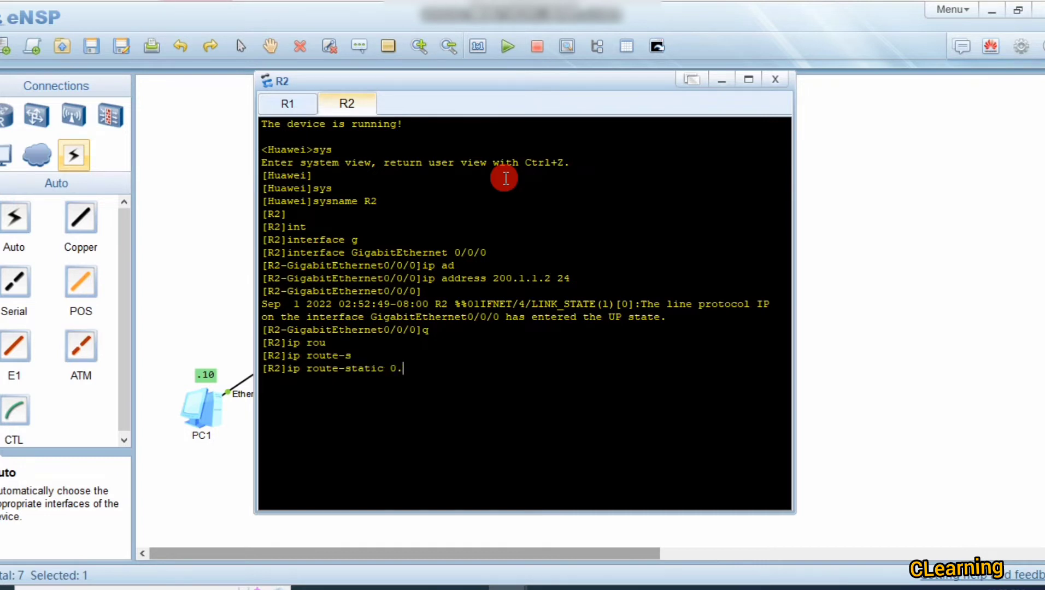
type("0.0.0 0 200.1.1.1")
key("Return")
left_click(844, 326)
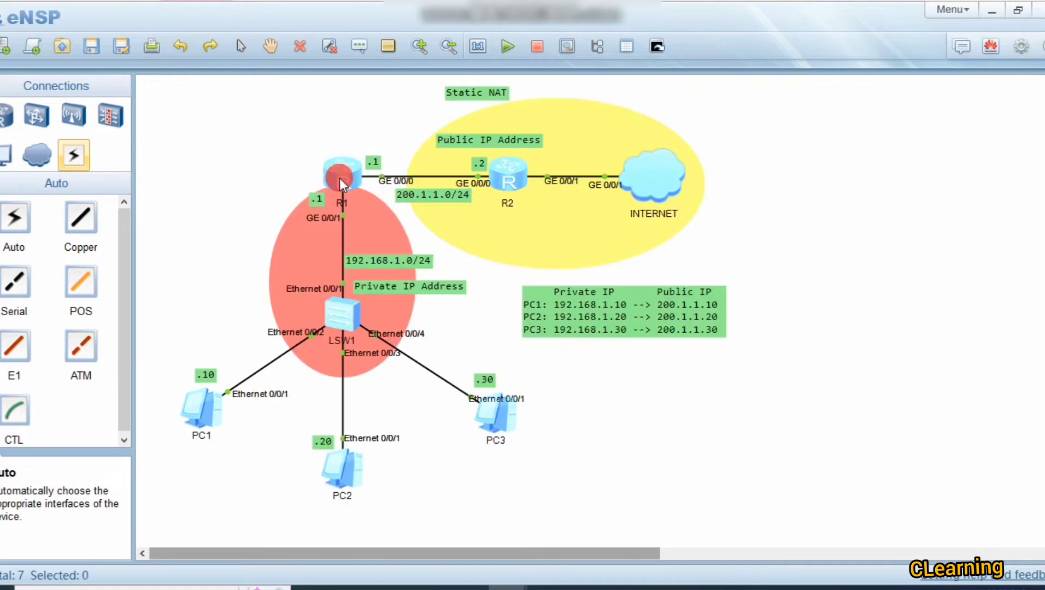
Step: Add default static route 0.0.0.0 0 on R1 with next hop 200.1.1.2
double_click(329, 168)
left_click(452, 419)
type("q")
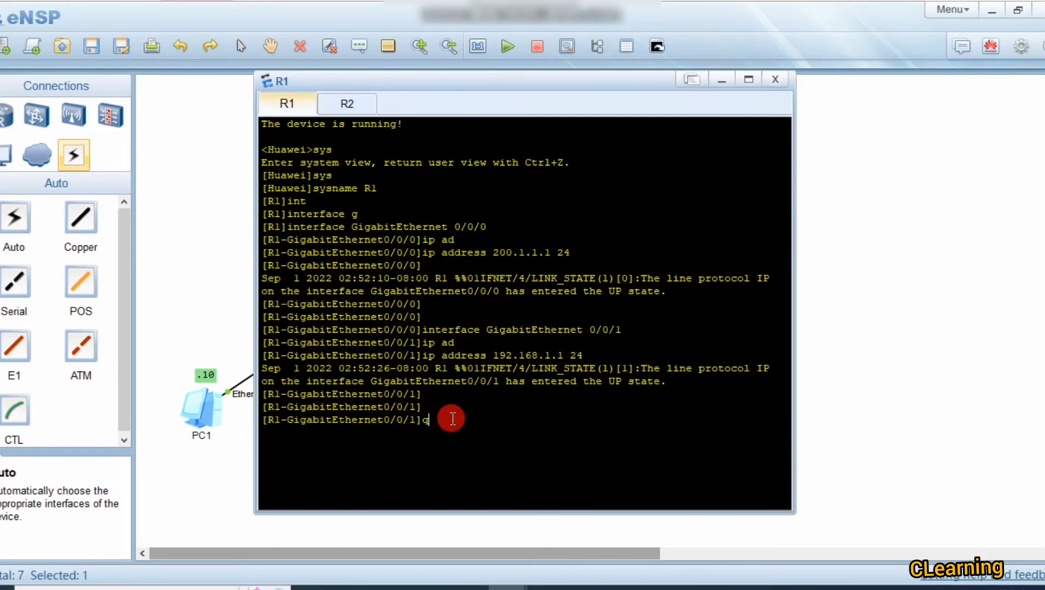
key("Return")
key("Return")
type("ip rou")
key("Tab")
type("-")
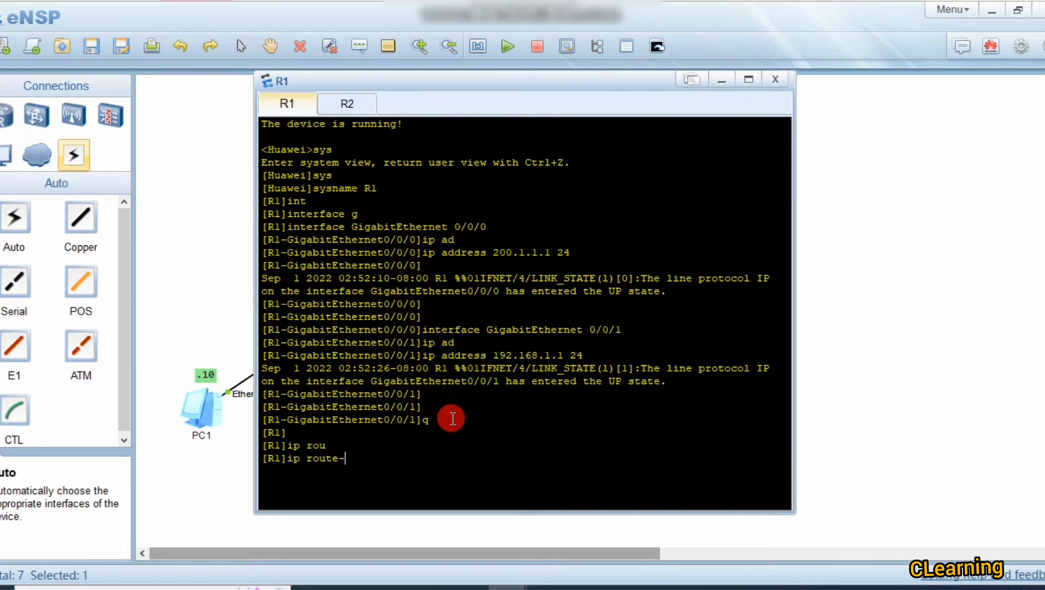
key("Tab")
type("0.0.0.")
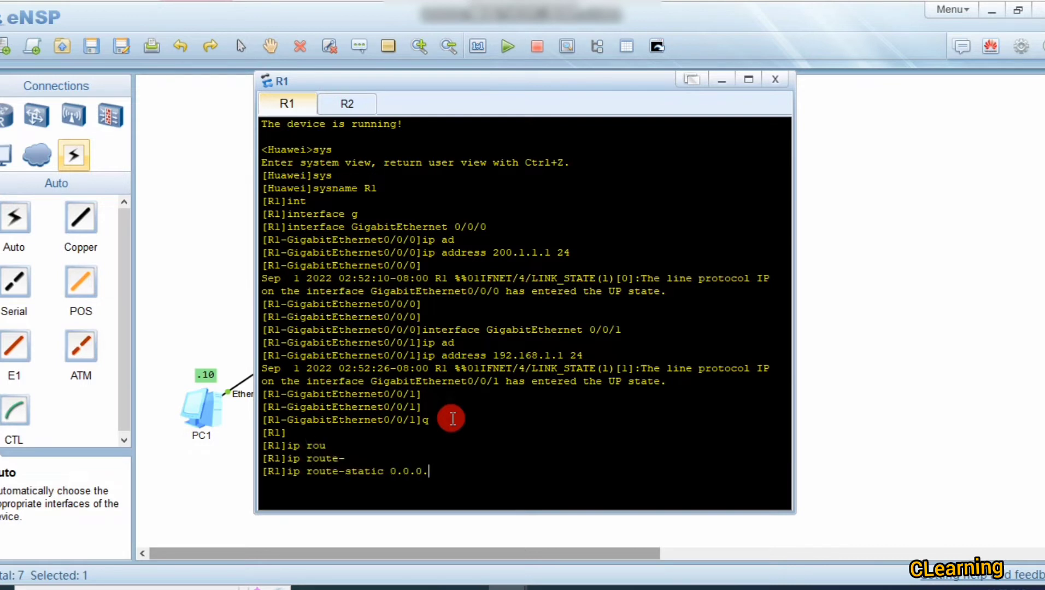
type("0 0 200.1.1.2")
key("Return")
left_click(880, 436)
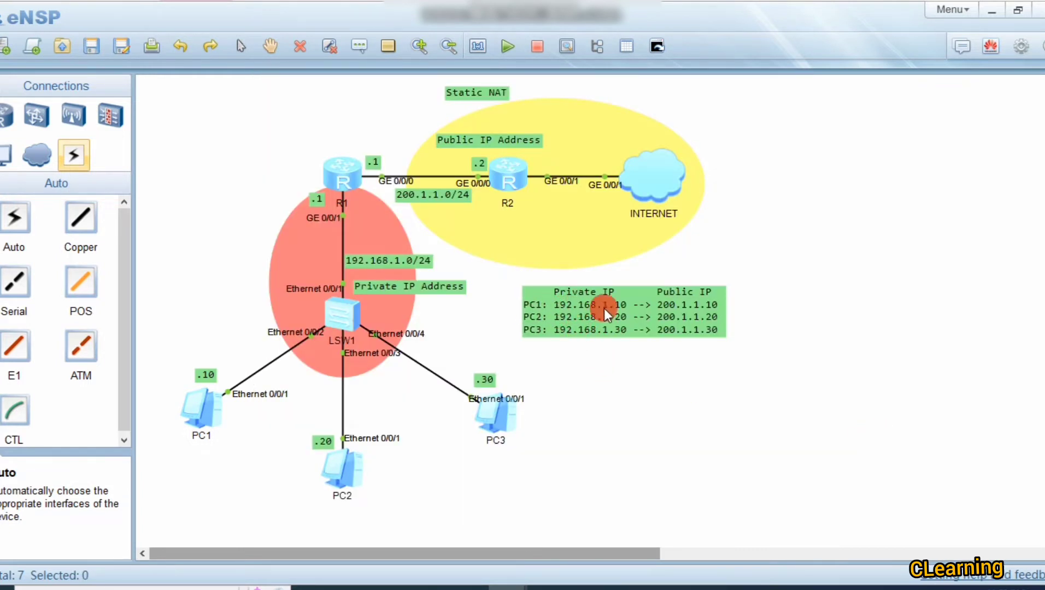
double_click(189, 409)
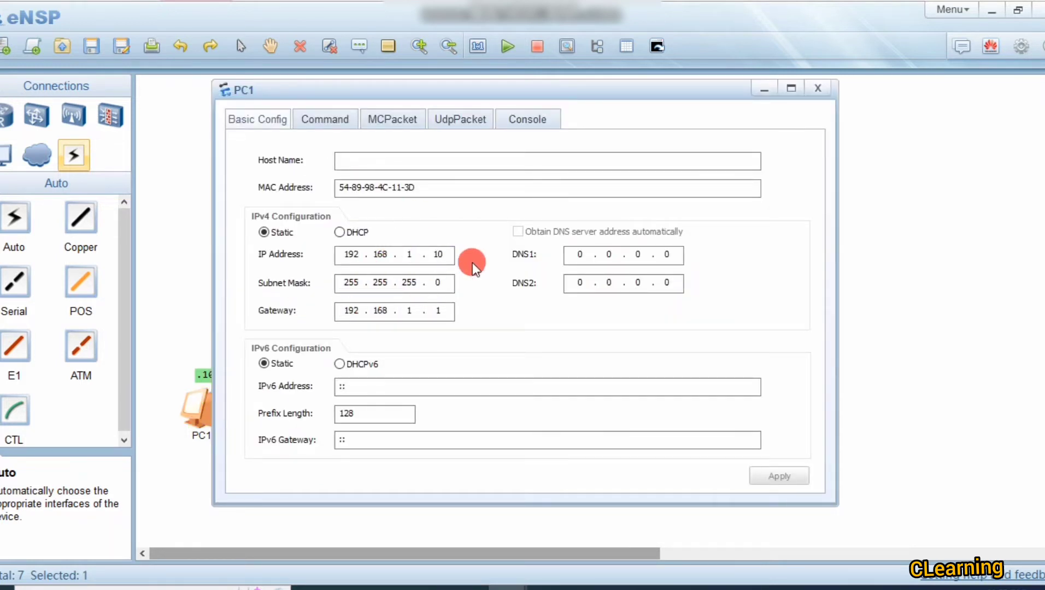
left_click(812, 88)
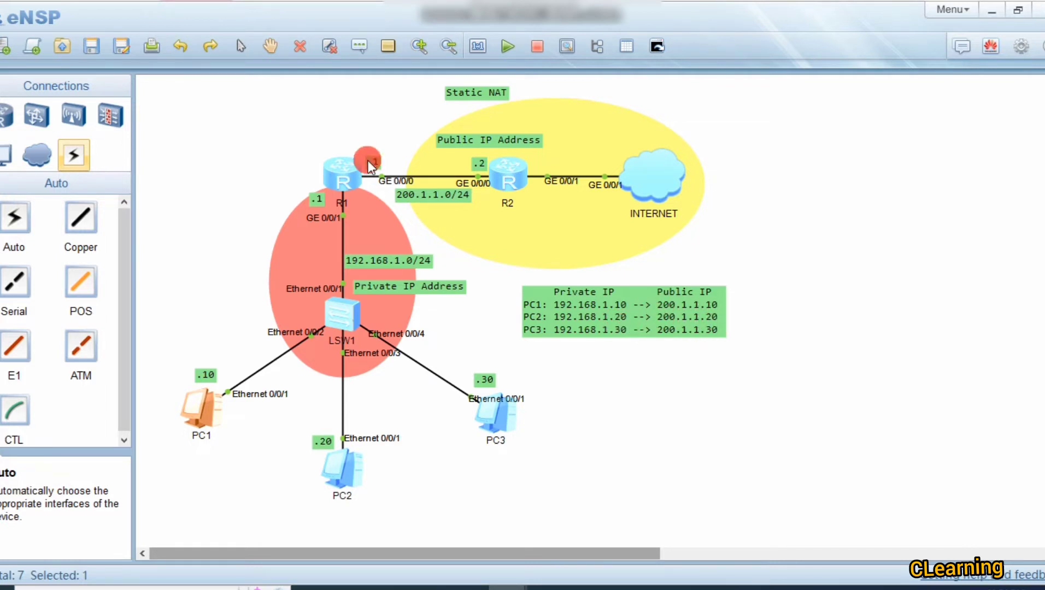
Step: Begin the nat static global command on R1, checking its syntax with ? help
double_click(351, 164)
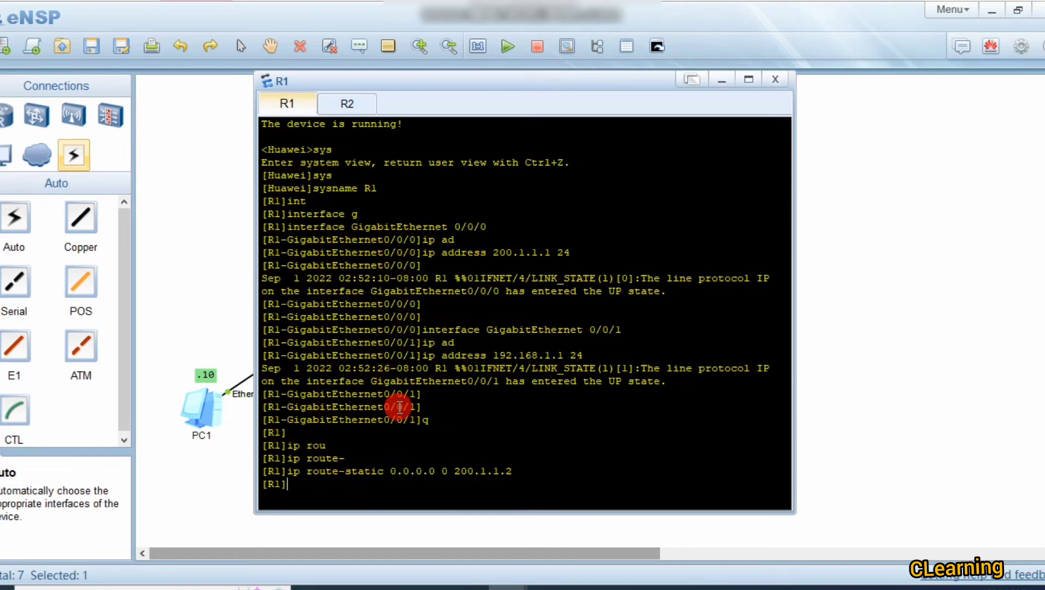
key("Return")
type("n")
key("Tab")
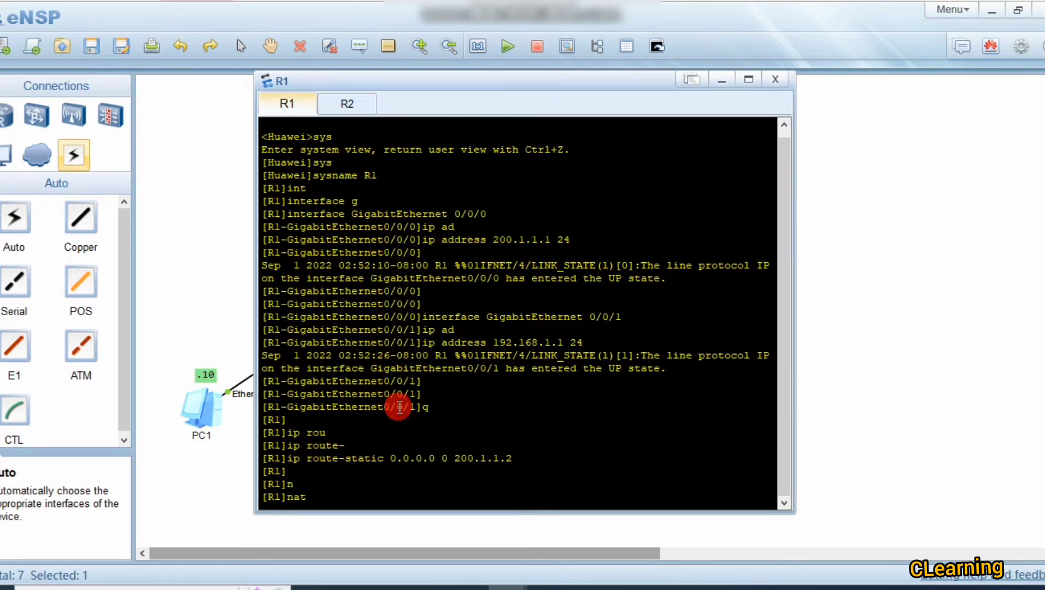
type("st")
key("Tab")
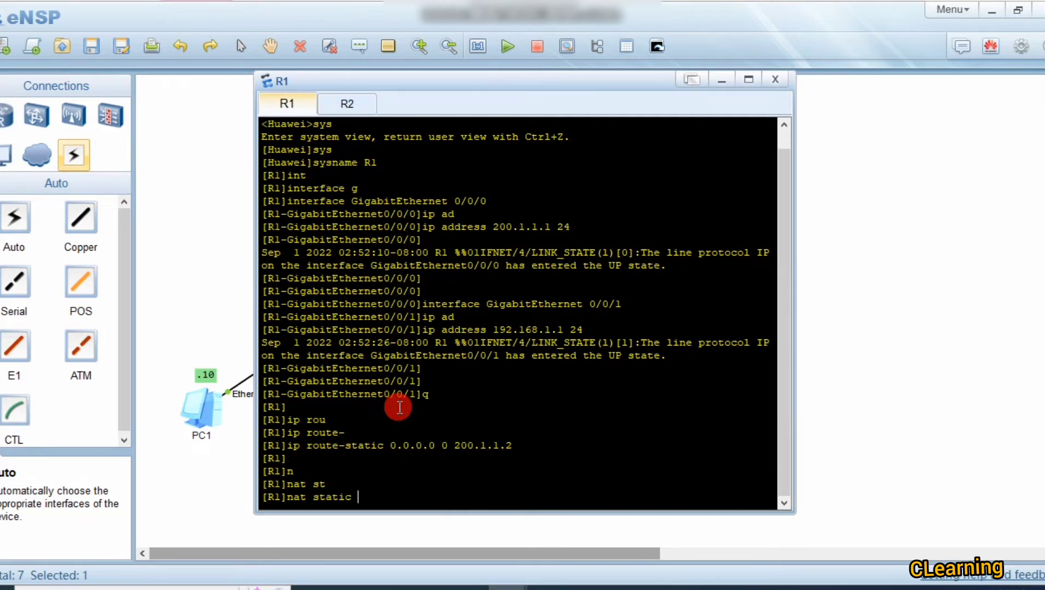
type("g")
key("Tab")
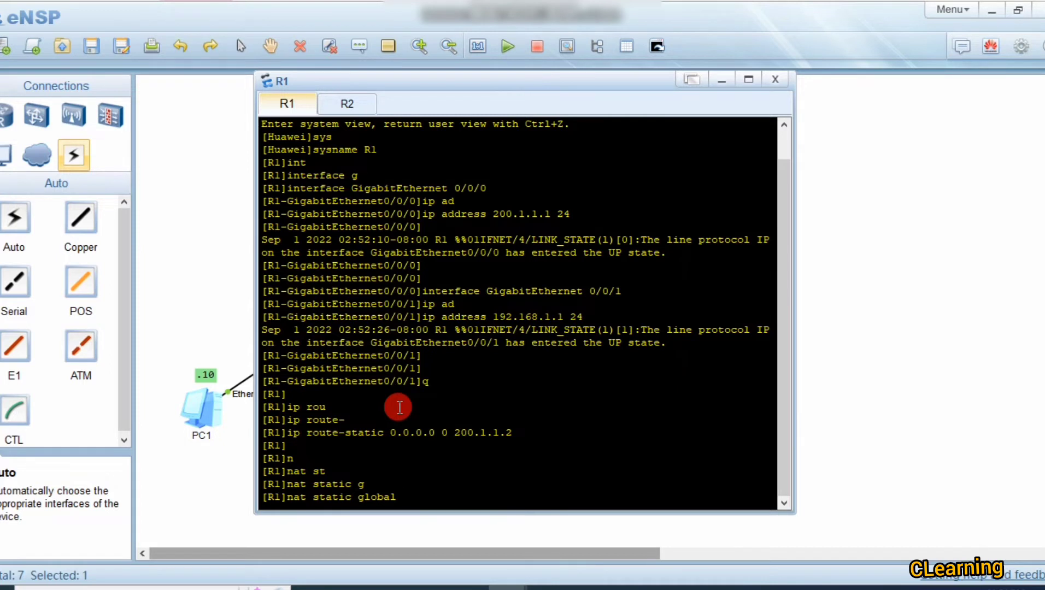
type("?")
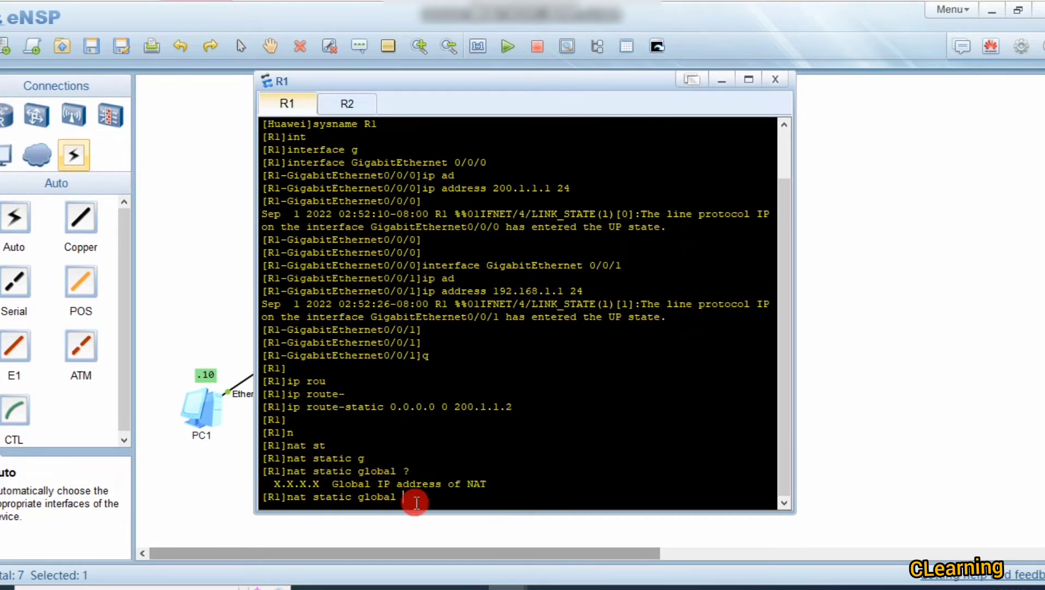
key("Tab")
left_click(818, 427)
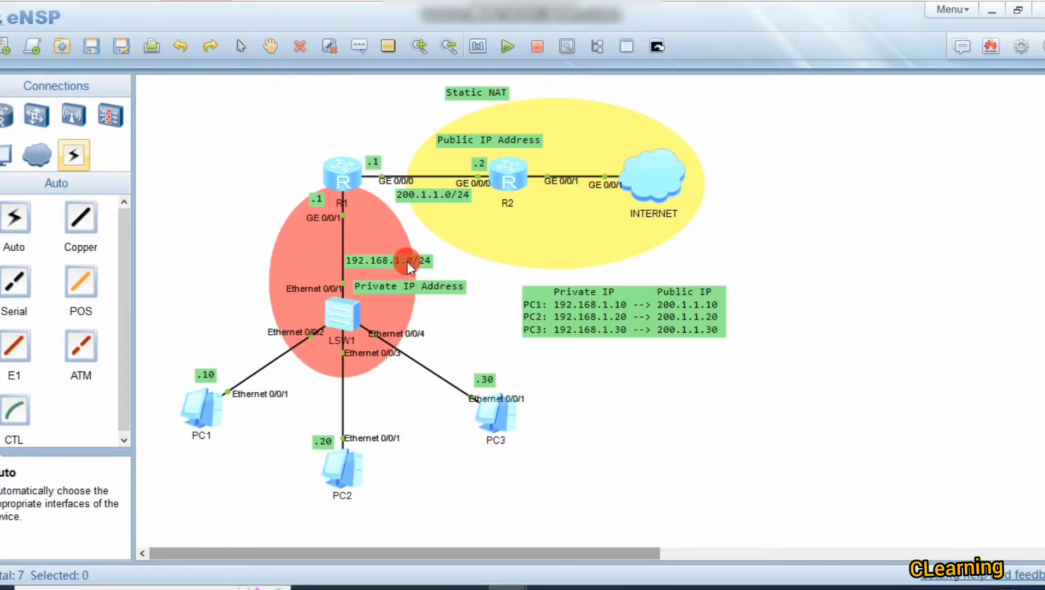
Step: Complete the mapping as global 200.1.1.10 inside 192.168.1.10 and submit it
double_click(329, 170)
type("200.1.")
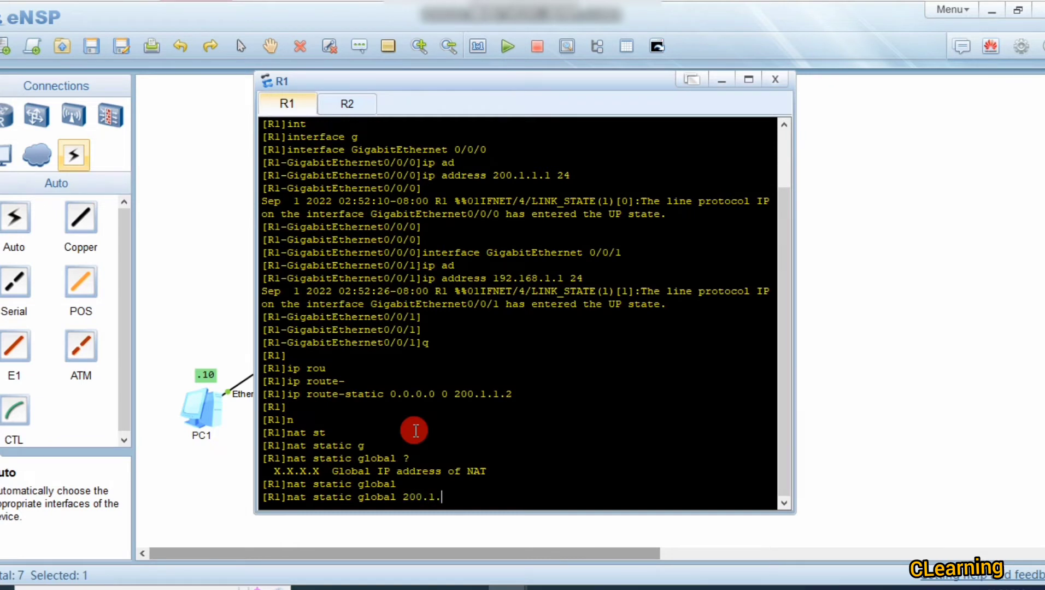
type("1.10 in")
key("Tab")
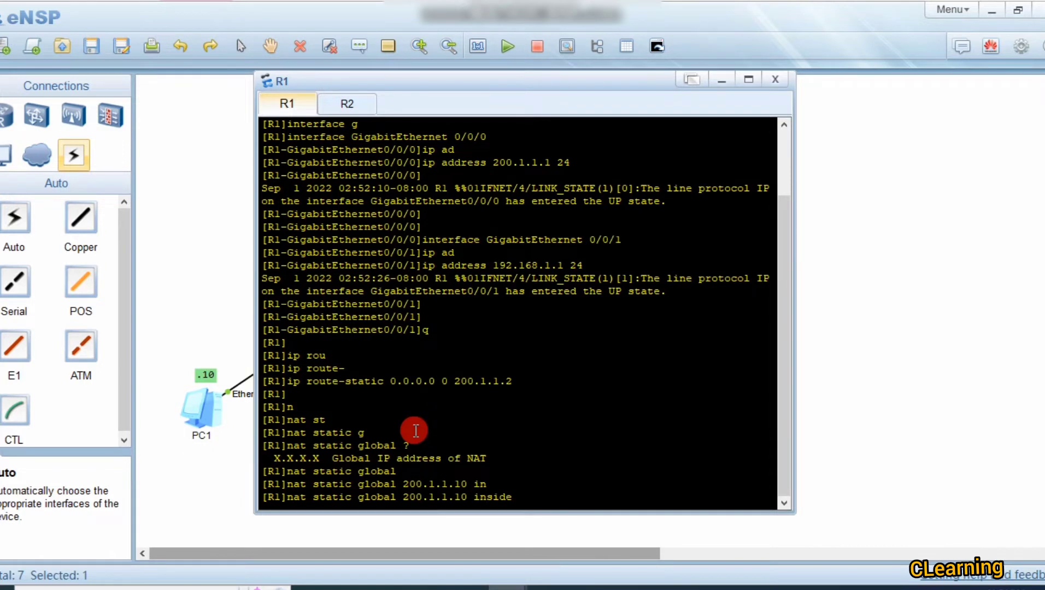
type("?")
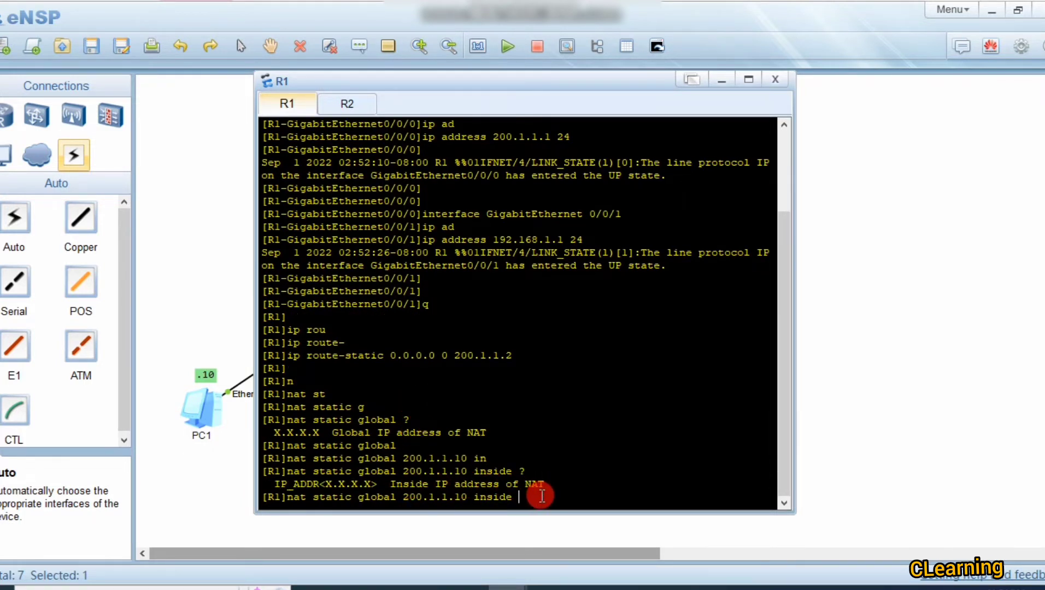
left_click(863, 402)
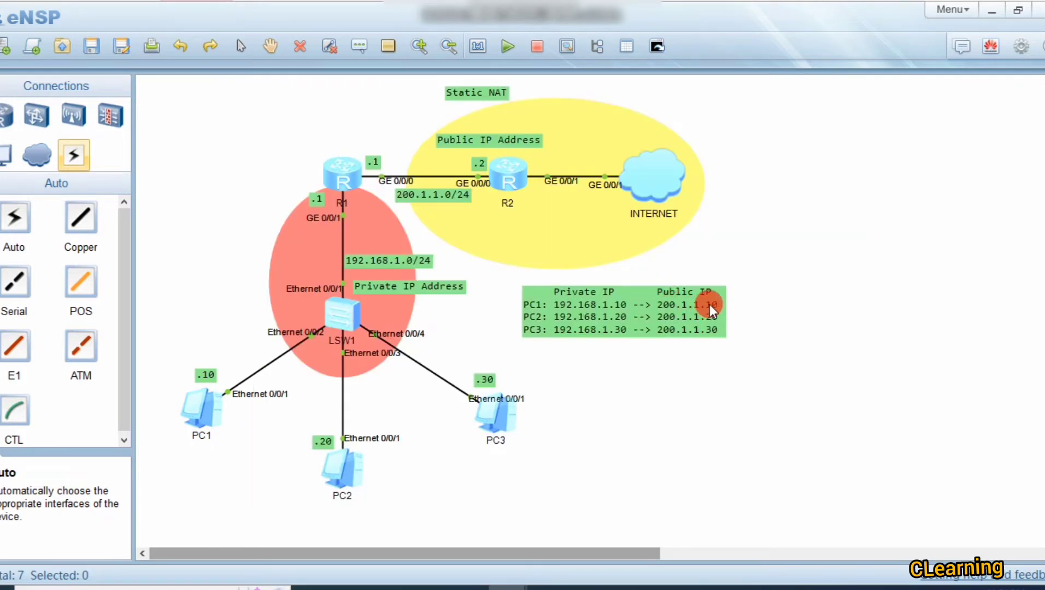
double_click(322, 172)
left_click(543, 419)
type("192")
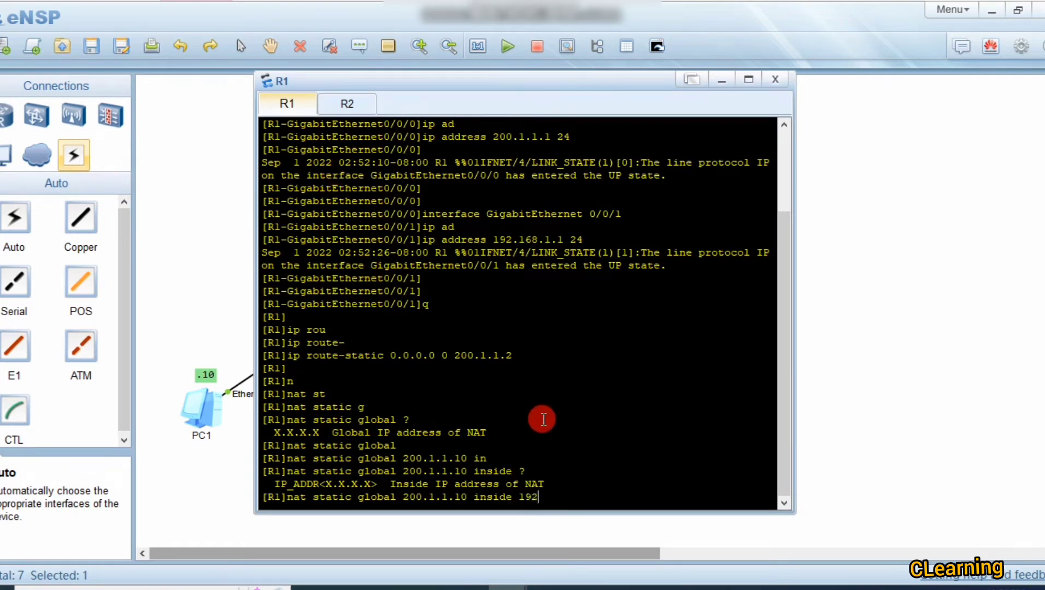
type(".168.1.10")
key("Return")
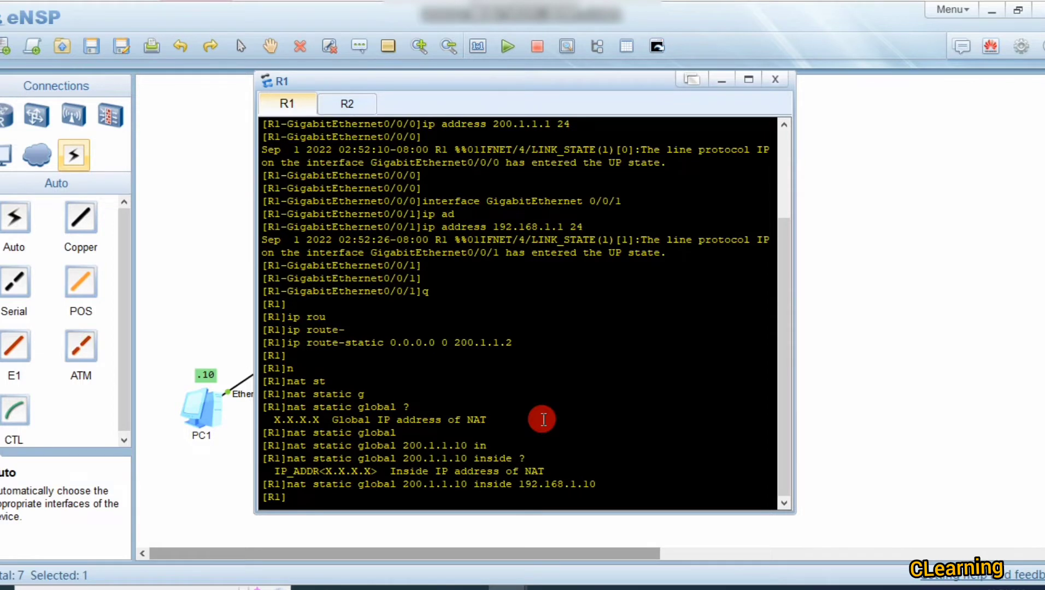
Step: Add static NAT mapping global 200.1.1.20 inside 192.168.1.20 for PC2 on R1
type("n")
key("Return")
type("nat st")
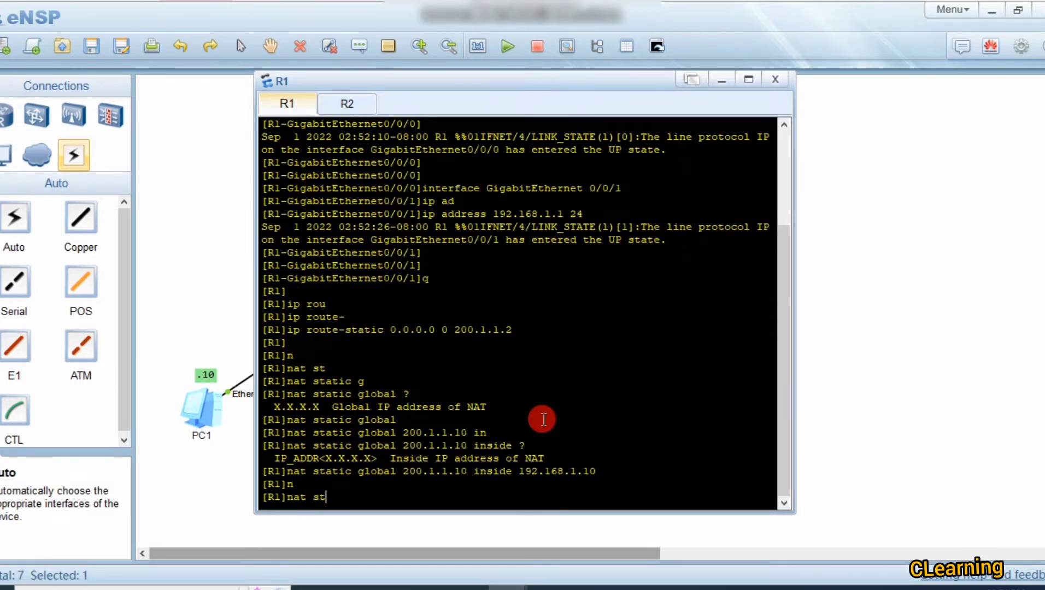
key("Tab")
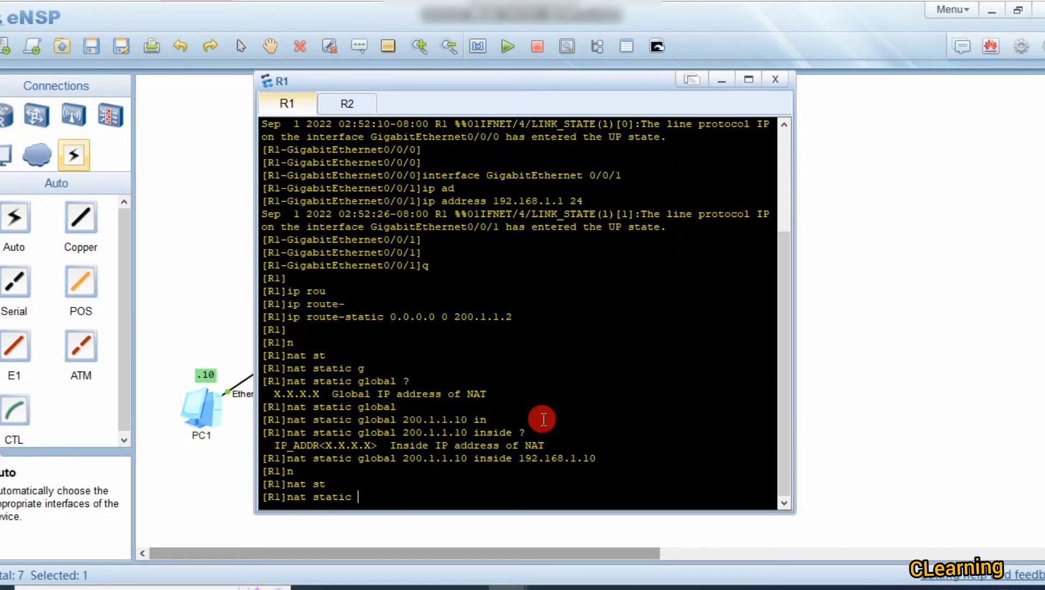
type("g")
key("Tab")
type("200")
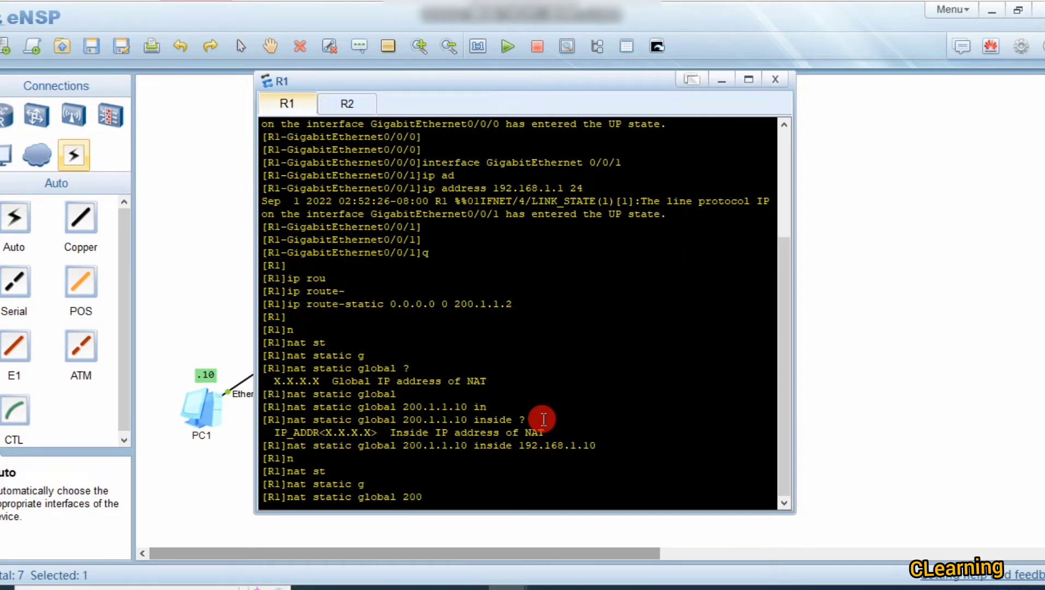
type(".1.1.20 in")
key("Tab")
type("192")
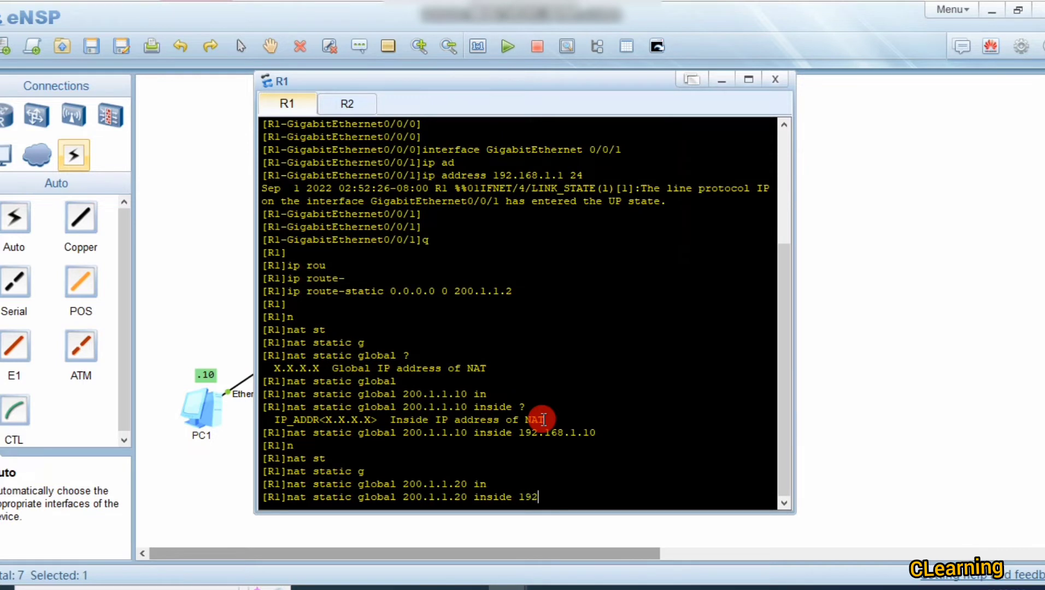
type(".168.1.")
type("10")
key("ctrl+x")
key("Up")
key("BackSpace")
type("2")
key("Left")
key("Left")
key("Left")
key("Left")
key("Left")
key("Left")
key("Left")
key("Left")
key("Left")
key("Left")
key("Left")
key("Left")
key("Left")
key("Left")
key("BackSpace")
type("2")
key("Return")
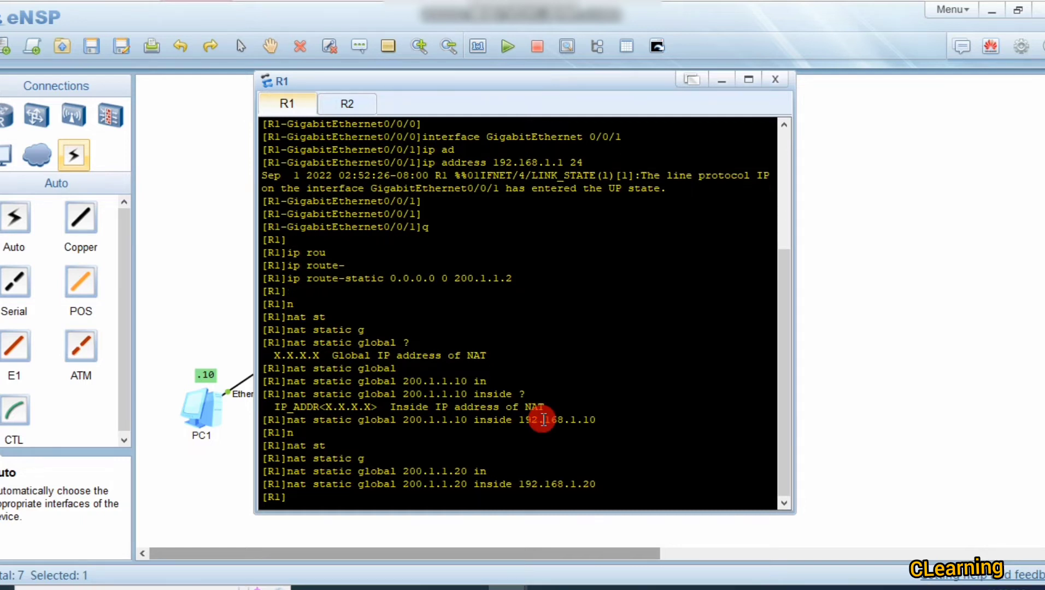
Step: Add static NAT mapping global 200.1.1.30 inside 192.168.1.30 for PC3 on R1
key("Up")
key("Left")
key("Left")
key("Left")
key("Right")
key("Right")
key("BackSpace")
type("3")
key("Left")
key("Left")
key("Left")
key("Left")
key("Left")
key("Left")
key("Left")
key("Left")
key("Left")
key("Left")
key("Left")
key("Left")
key("Left")
key("Left")
key("Left")
key("Left")
key("Left")
key("BackSpace")
type("3")
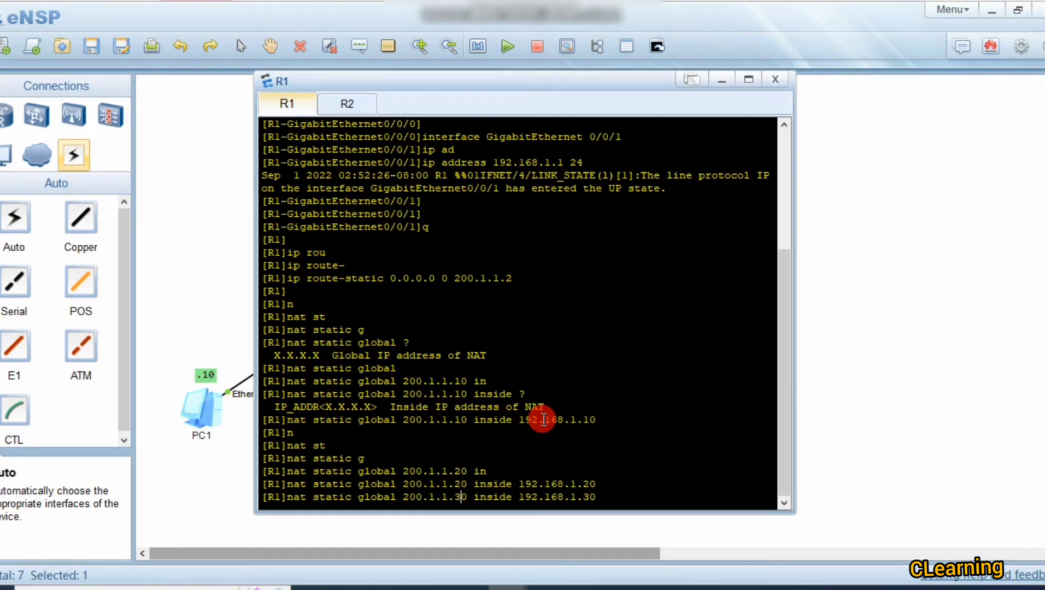
key("Return")
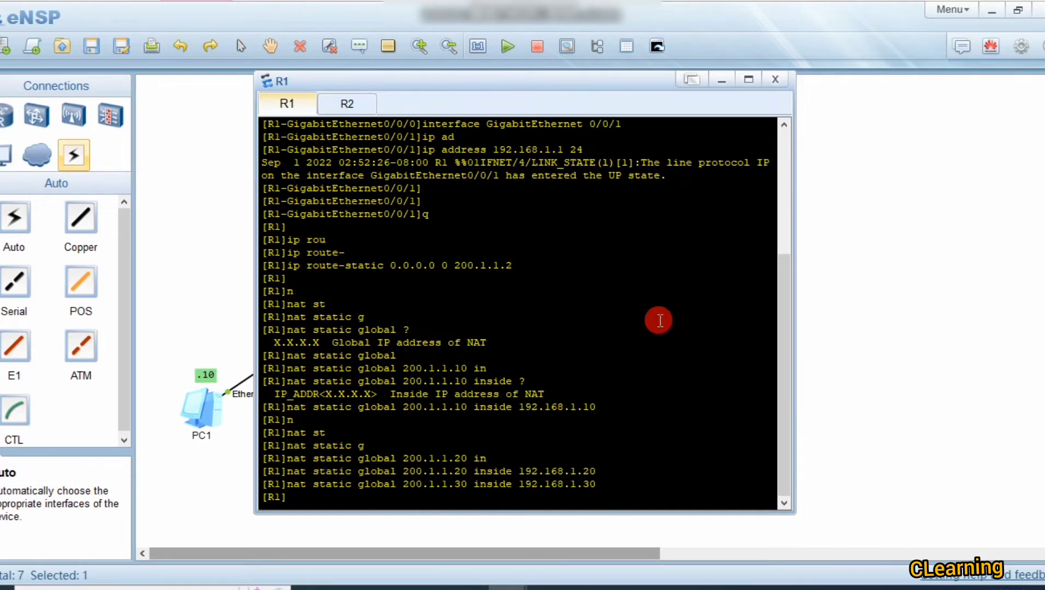
left_click(803, 341)
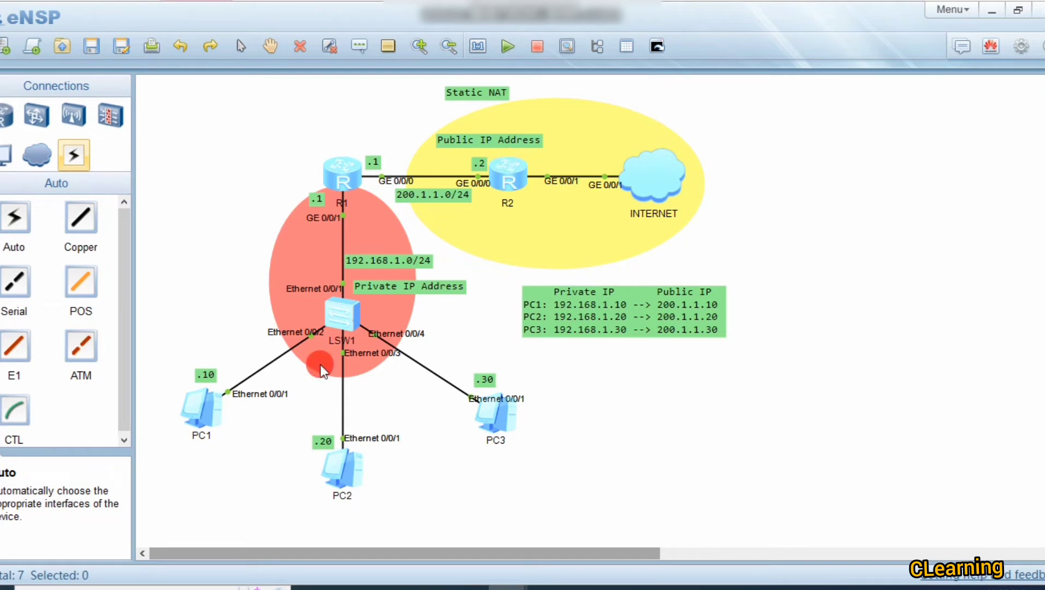
Step: From PC1's command line, ping the gateway 192.168.1.1 twice
double_click(220, 410)
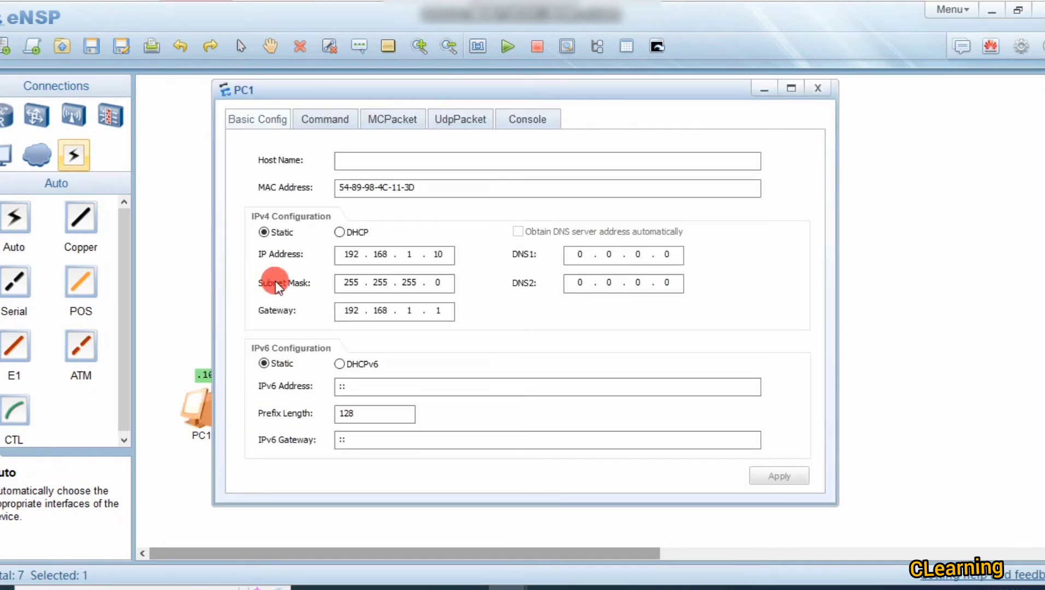
left_click(328, 121)
type("ping 192.168.1.1")
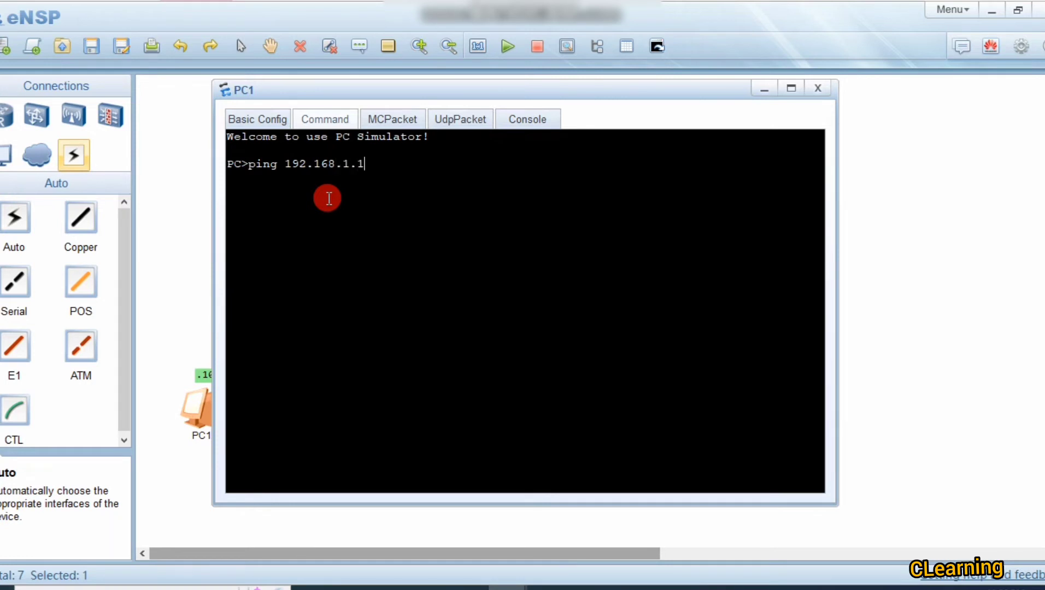
key("Return")
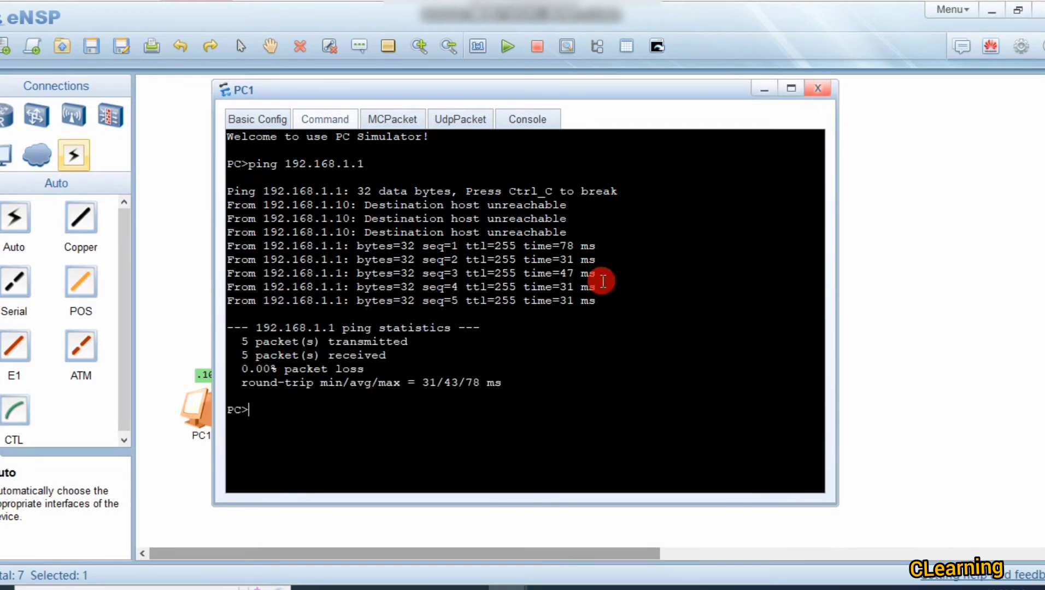
key("Up")
key("Return")
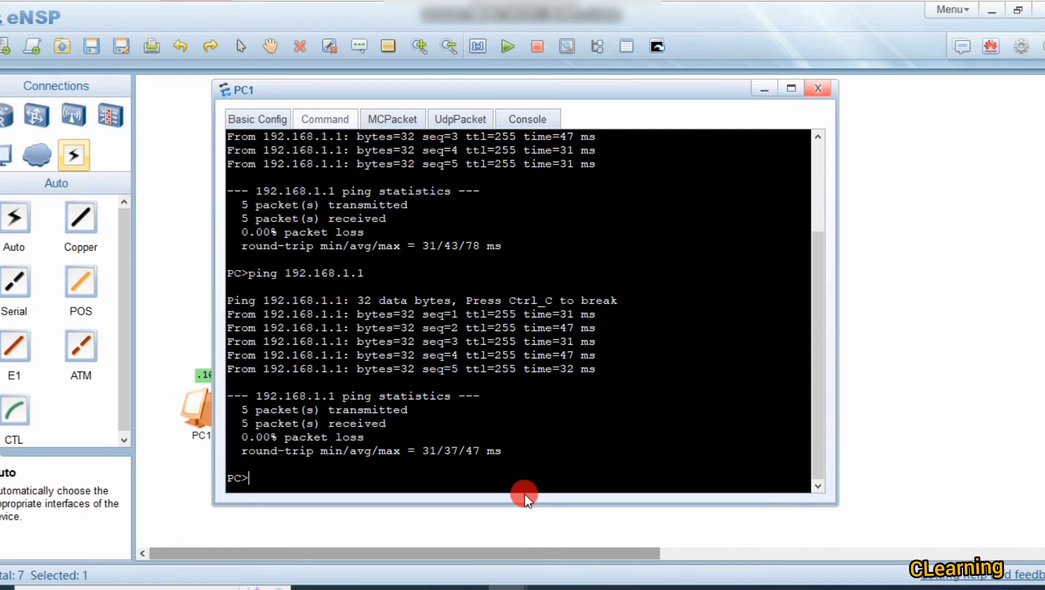
Step: Ping 200.1.1.1 and then R2 at 200.1.1.2 from PC1
type("ping 200.1.1.1")
key("Return")
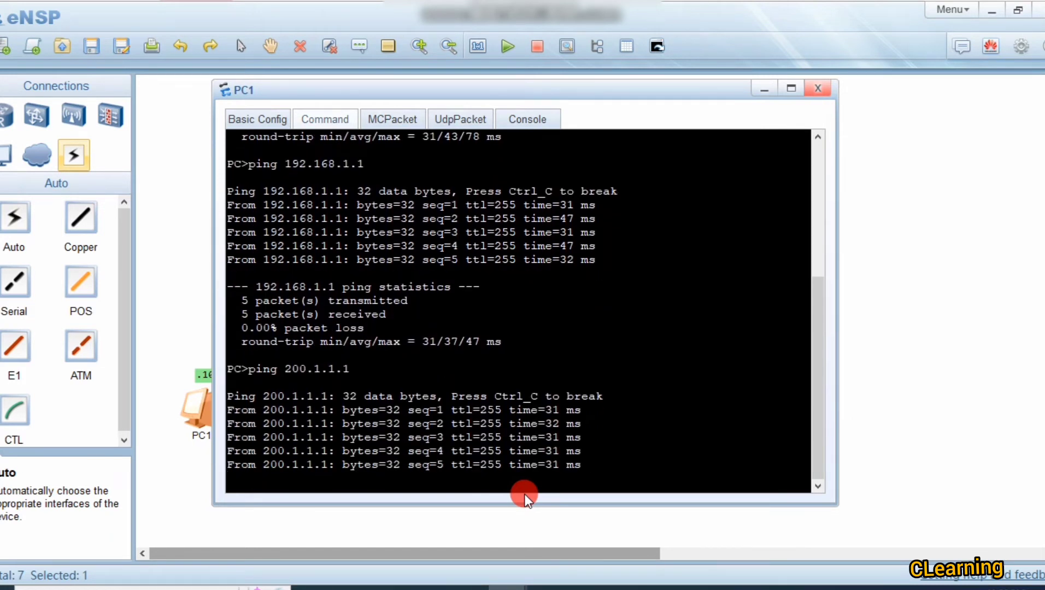
key("Up")
key("BackSpace")
type("200.1.1.2")
key("Return")
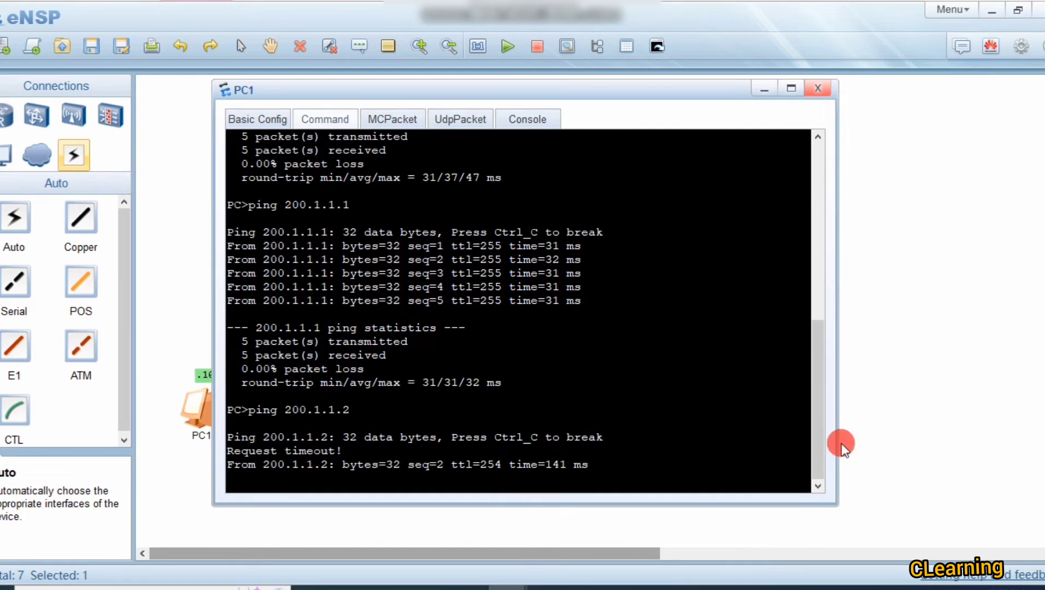
left_click(868, 443)
Step: Ping R2 at 200.1.1.2 from PC2's command line
double_click(362, 465)
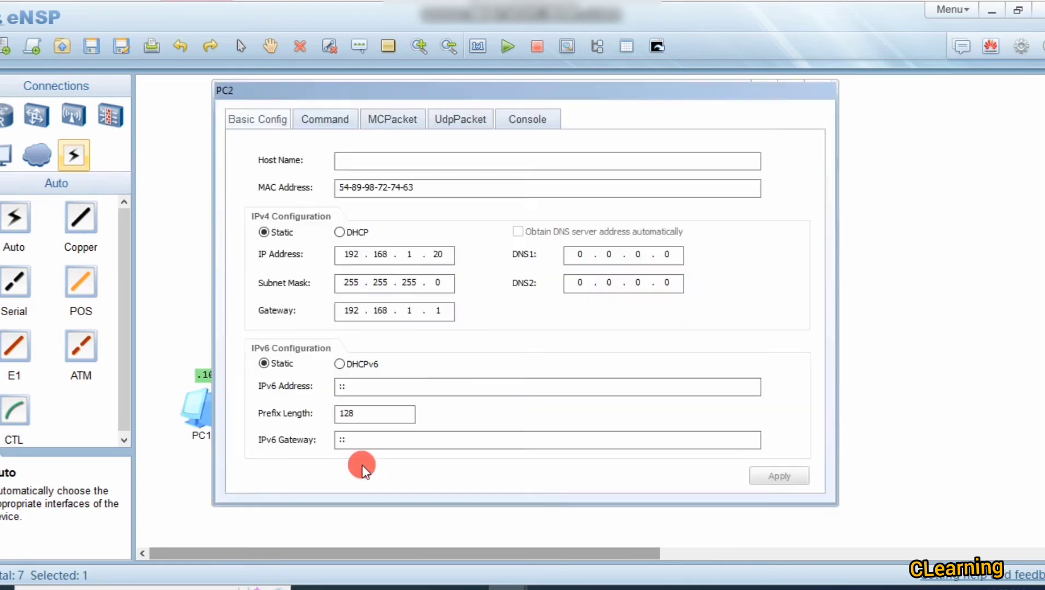
left_click(331, 108)
type("pin")
type("g 200")
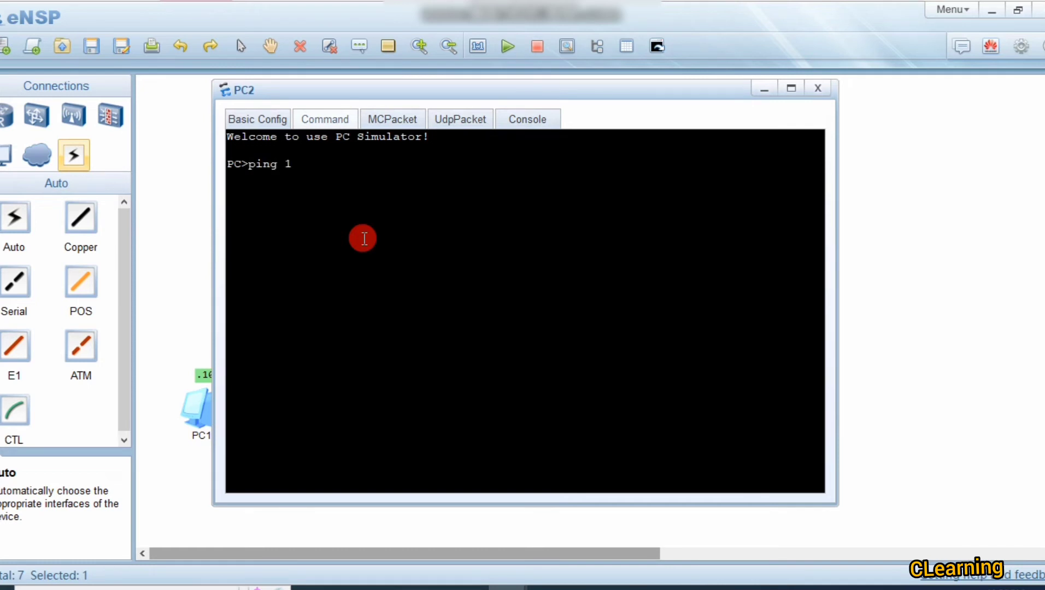
type(".1.1.2")
key("Return")
left_click(852, 303)
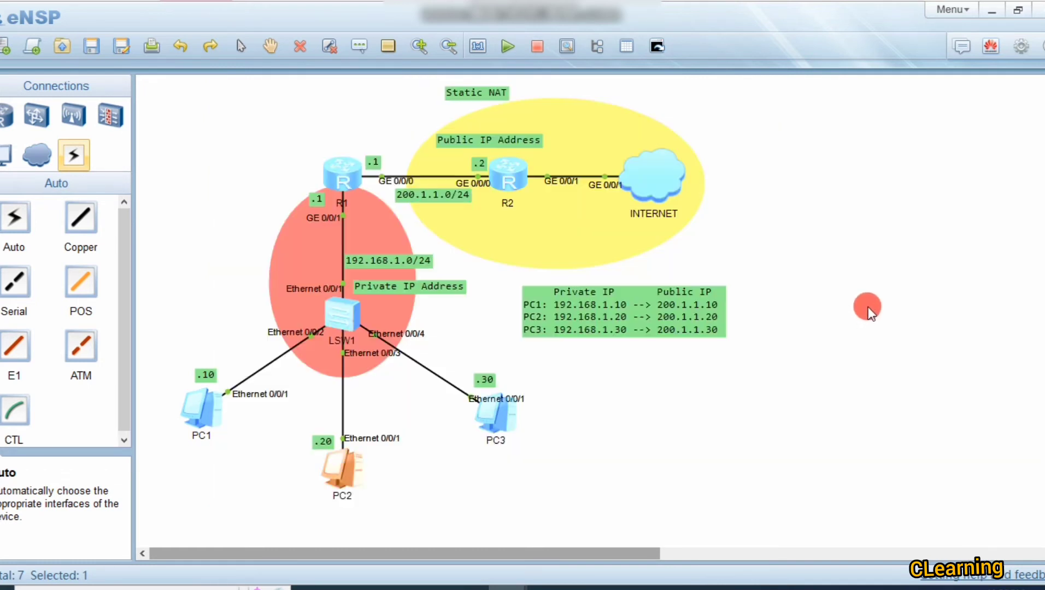
Step: Ping 200.1.1.2 from PC3, getting five successful replies
double_click(495, 422)
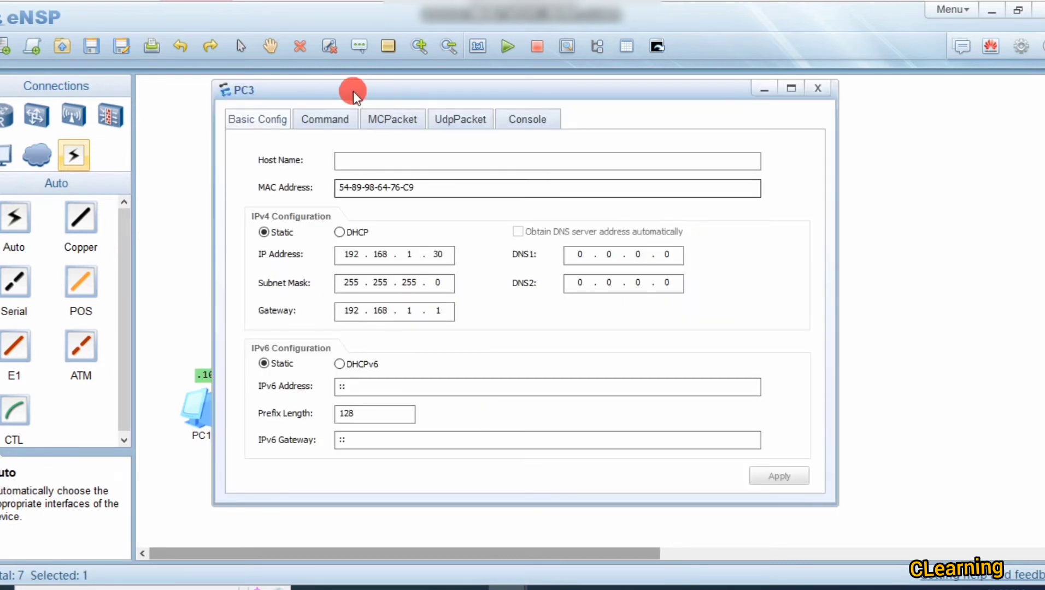
left_click(328, 117)
type("pi")
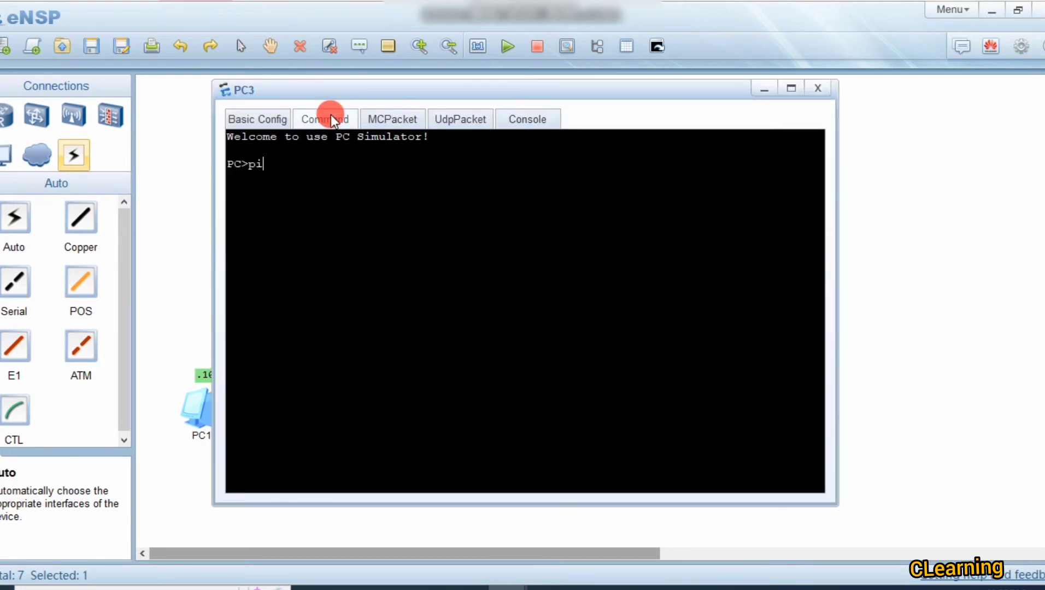
type("ng 200.1.1.2")
key("Return")
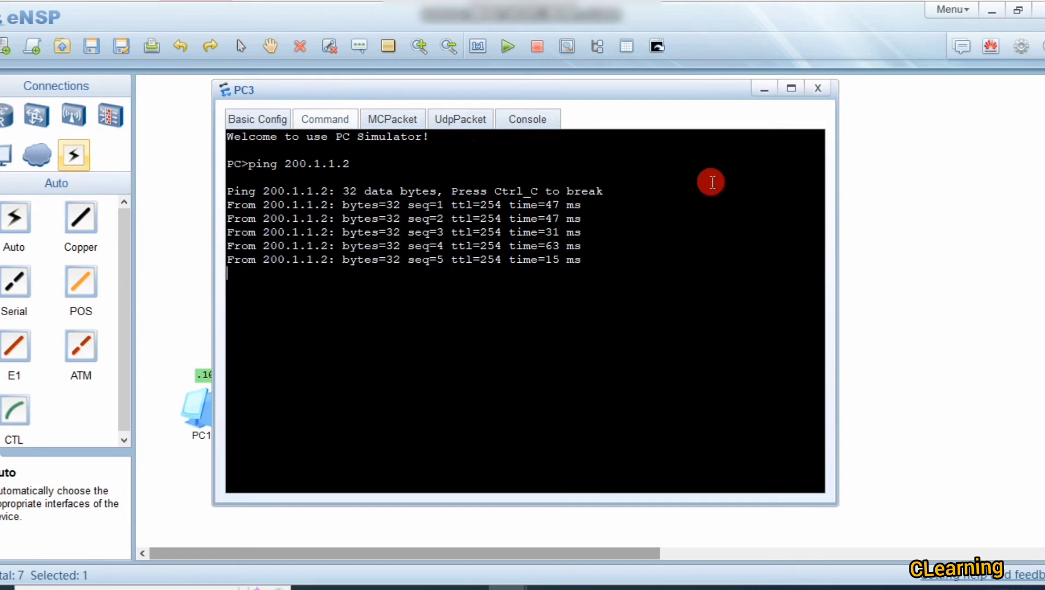
left_click(963, 228)
Step: In R1's console, try Tab-completing display arguments starting with st, n and a
double_click(342, 173)
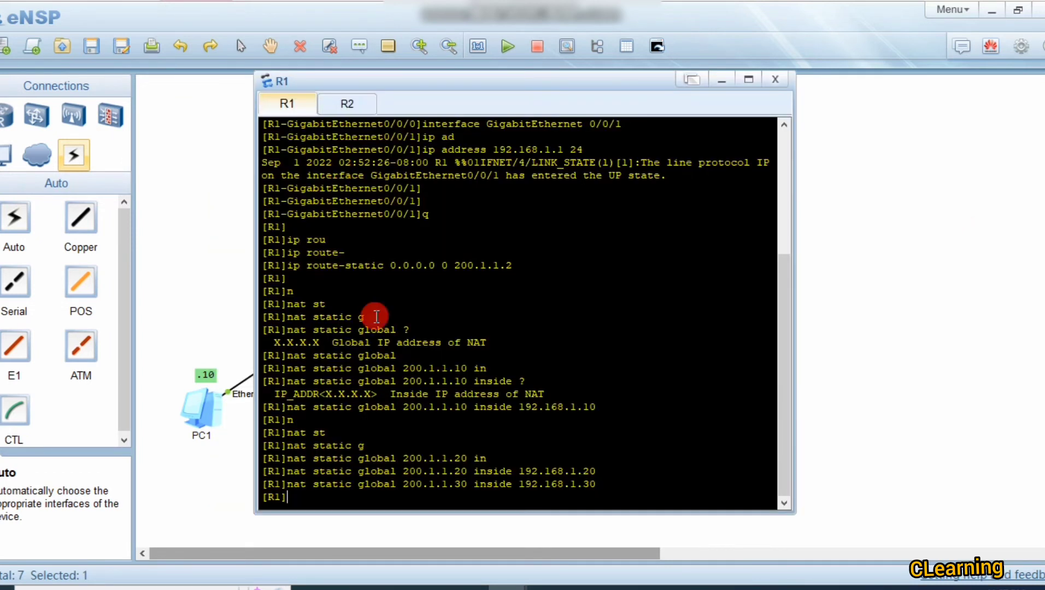
key("Return")
key("Return")
key("Return")
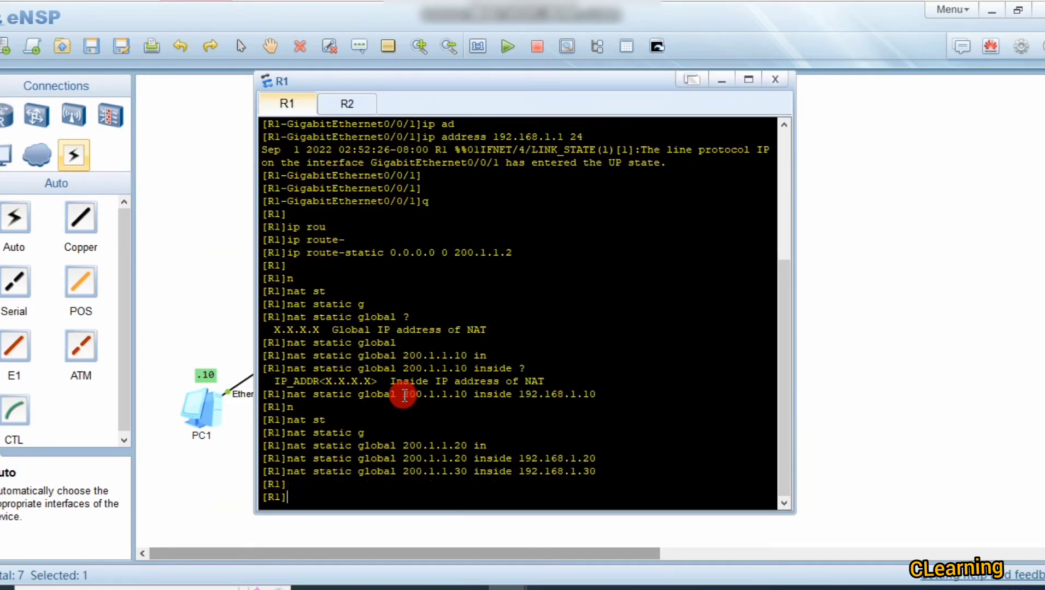
type("dis ")
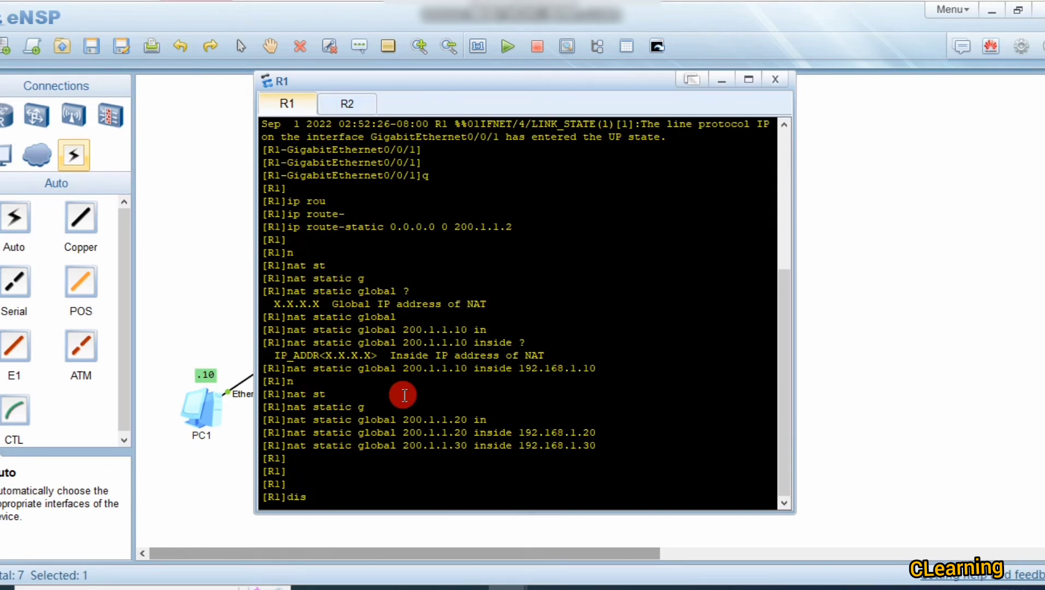
type("st")
key("Tab")
key("BackSpace")
key("BackSpace")
key("BackSpace")
key("BackSpace")
key("BackSpace")
key("BackSpace")
key("BackSpace")
key("BackSpace")
key("BackSpace")
key("BackSpace")
key("BackSpace")
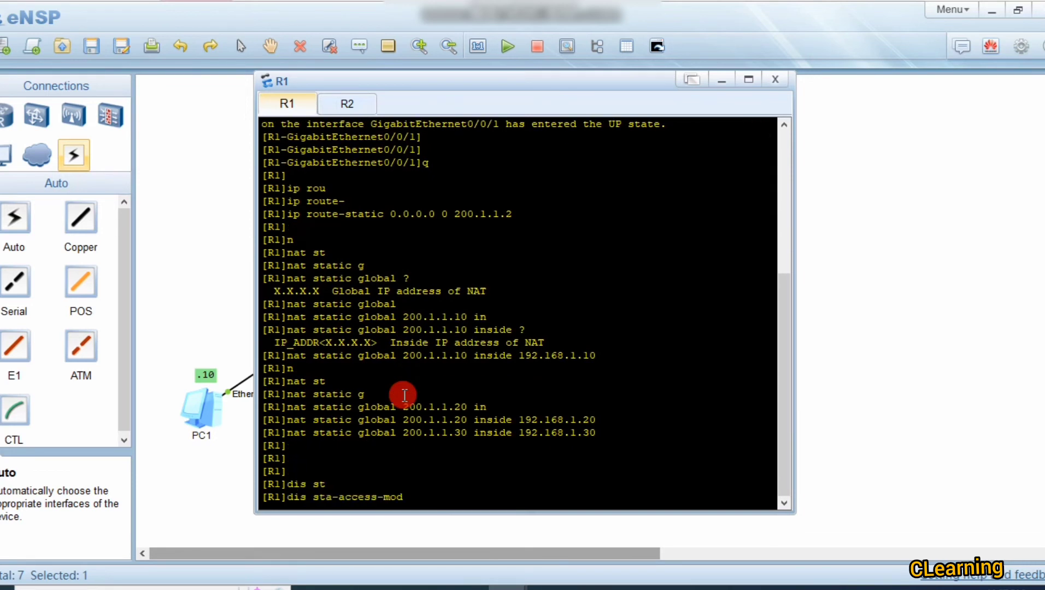
key("BackSpace")
key("BackSpace")
key("BackSpace")
key("BackSpace")
type("n")
key("Tab")
key("BackSpace")
key("BackSpace")
key("BackSpace")
key("BackSpace")
key("BackSpace")
key("BackSpace")
key("BackSpace")
key("BackSpace")
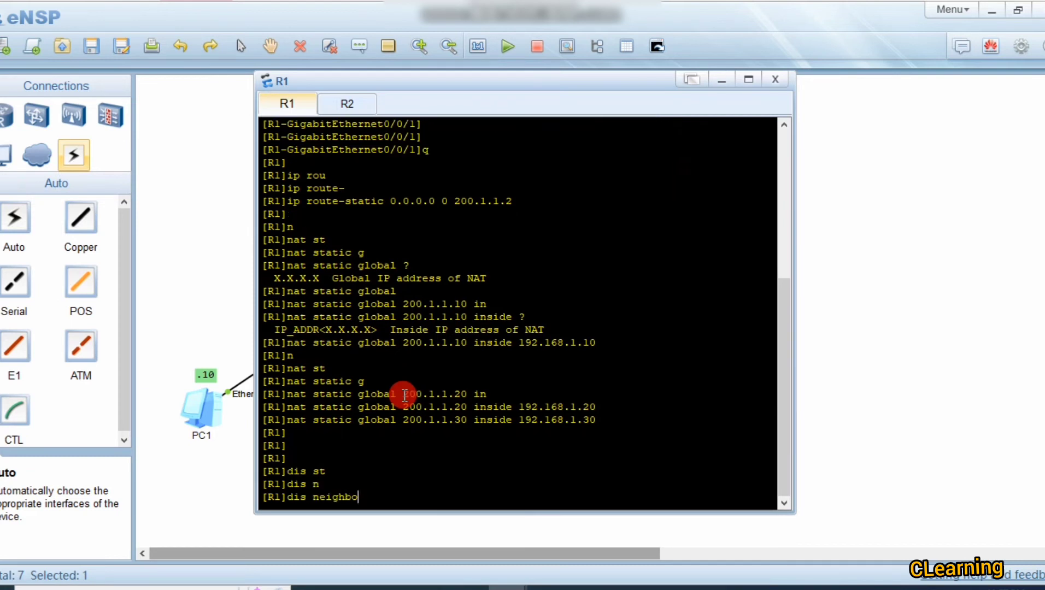
type("a")
key("Tab")
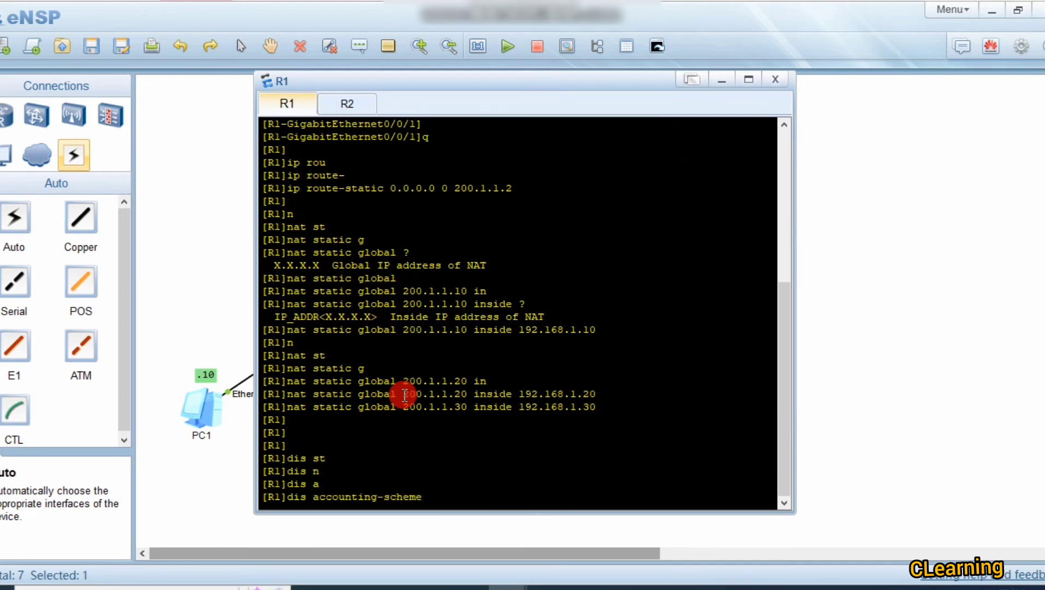
key("BackSpace")
key("BackSpace")
key("BackSpace")
key("BackSpace")
key("BackSpace")
key("BackSpace")
key("BackSpace")
key("BackSpace")
key("BackSpace")
key("BackSpace")
key("BackSpace")
key("BackSpace")
key("BackSpace")
key("BackSpace")
key("BackSpace")
key("BackSpace")
key("BackSpace")
Step: Run 'display nat session all' on R1, showing an empty session table, then hide the console
type("na")
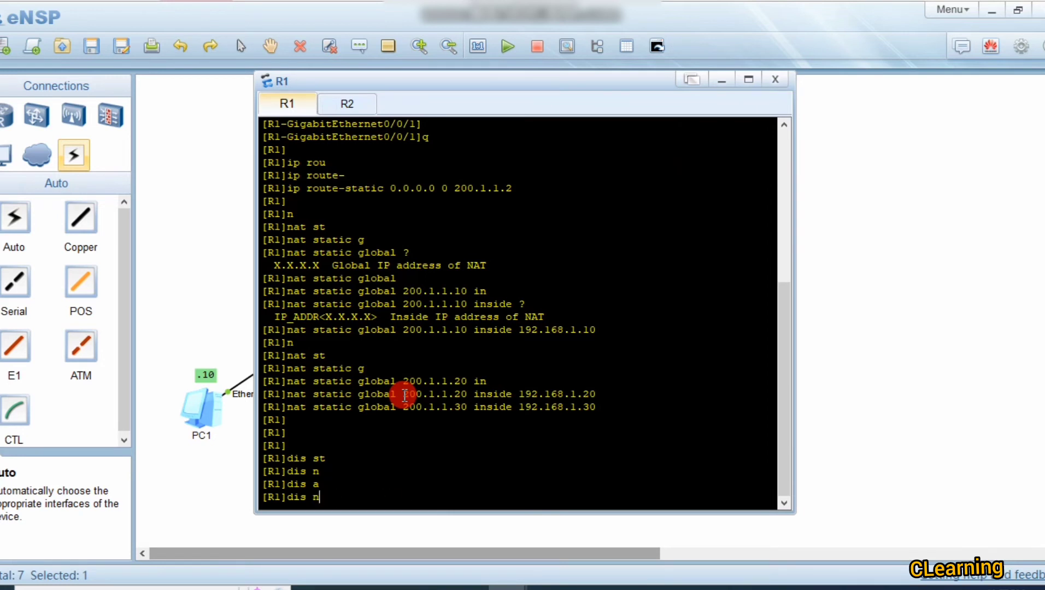
key("Tab")
type("ses")
key("Tab")
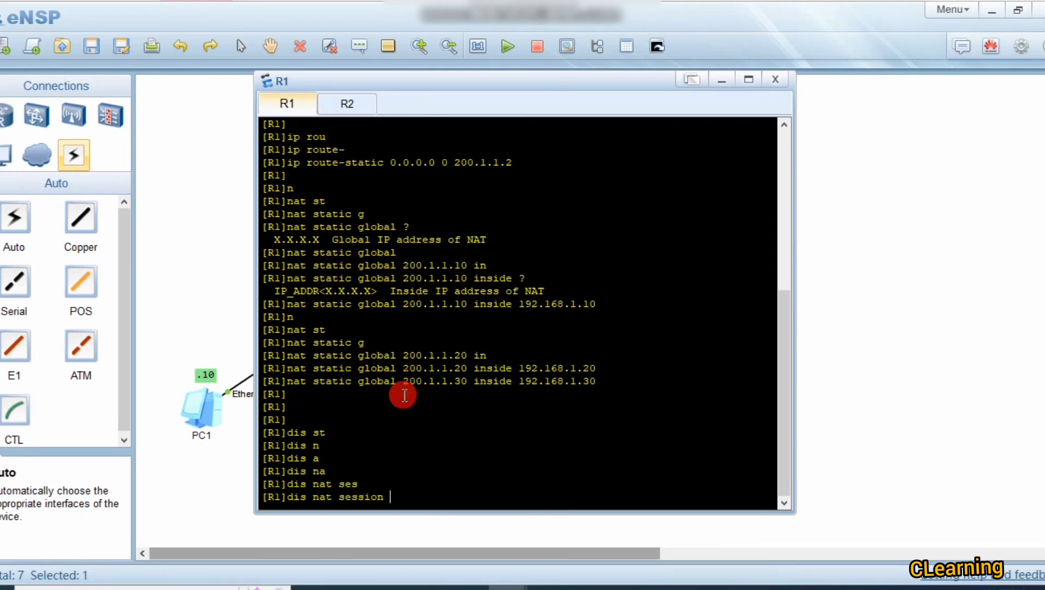
type("al")
key("Tab")
key("Return")
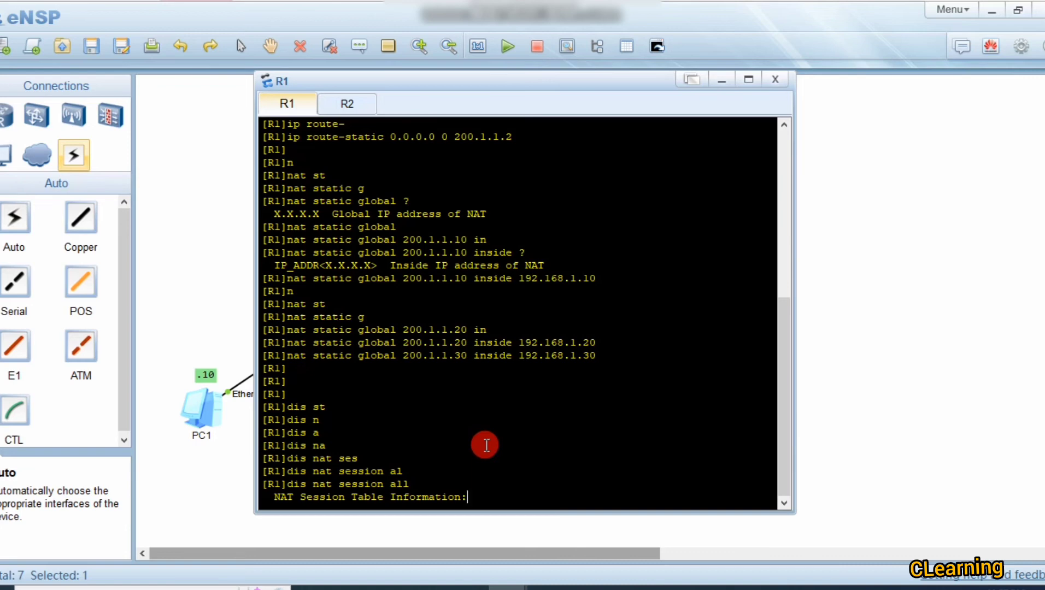
left_click(956, 442)
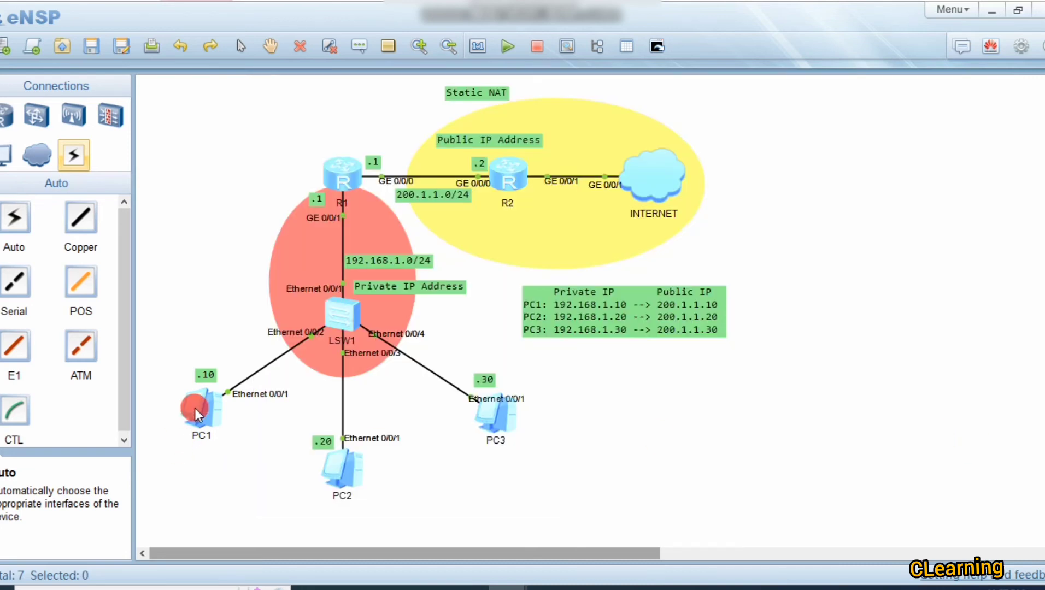
Step: Rerun the ping to 200.1.1.2 from PC1's and PC2's consoles
double_click(195, 407)
key("Up")
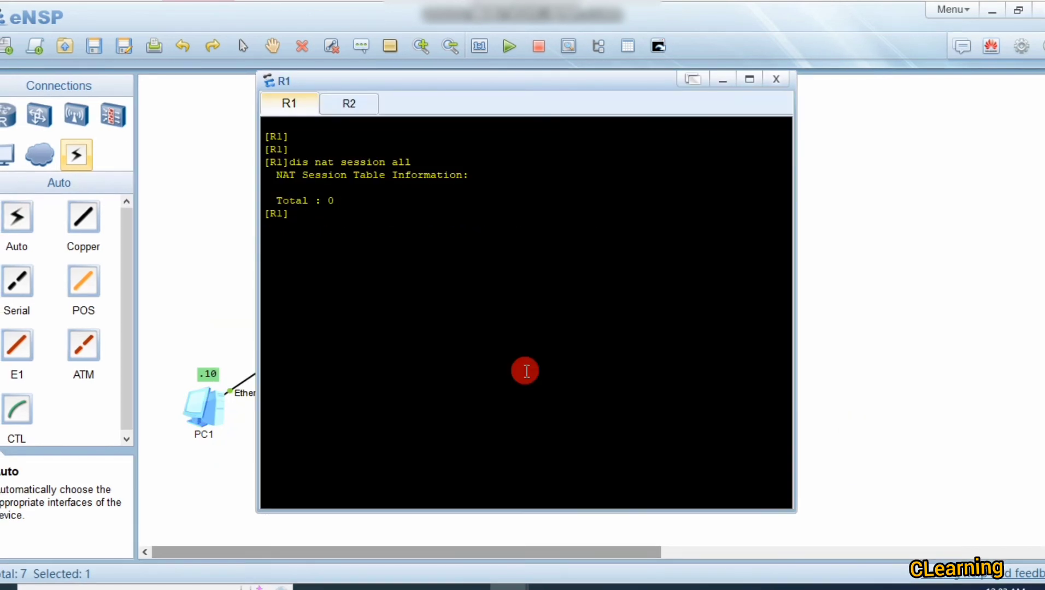
key("Up")
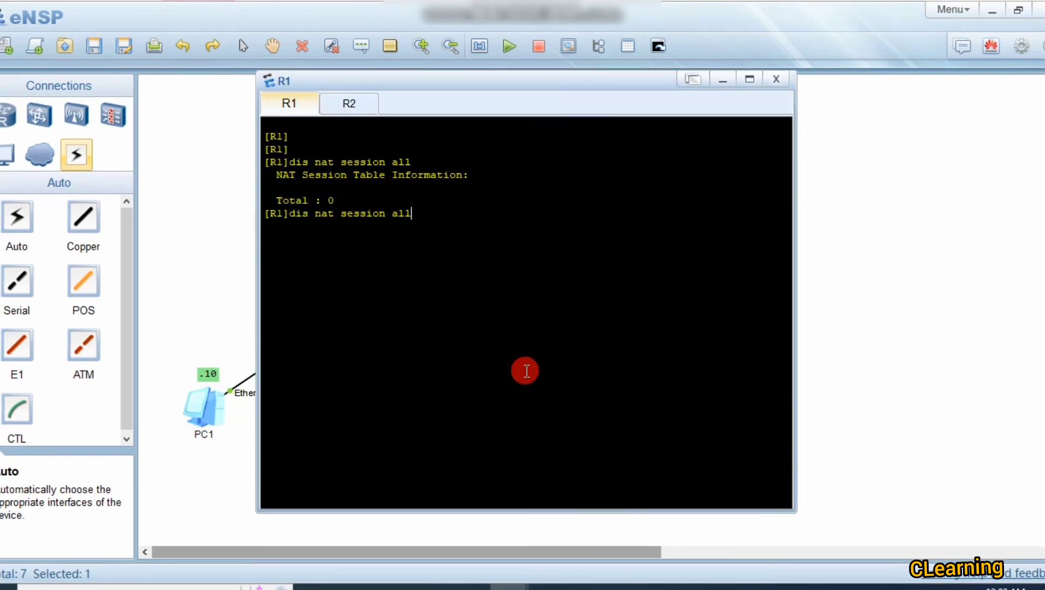
key("Return")
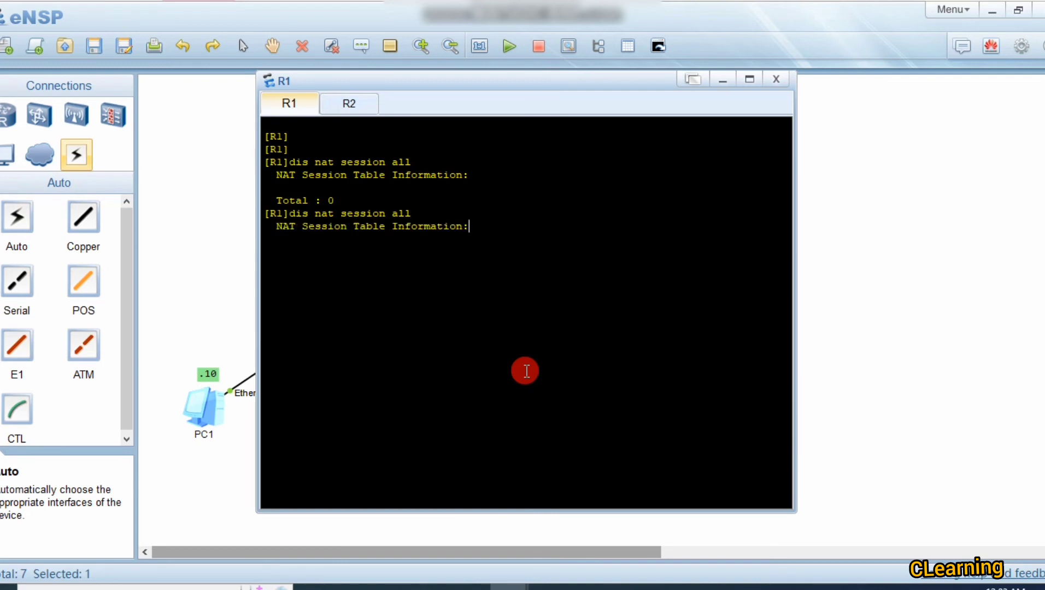
left_click(203, 407)
left_click(329, 470)
key("Up")
key("Return")
left_click(914, 459)
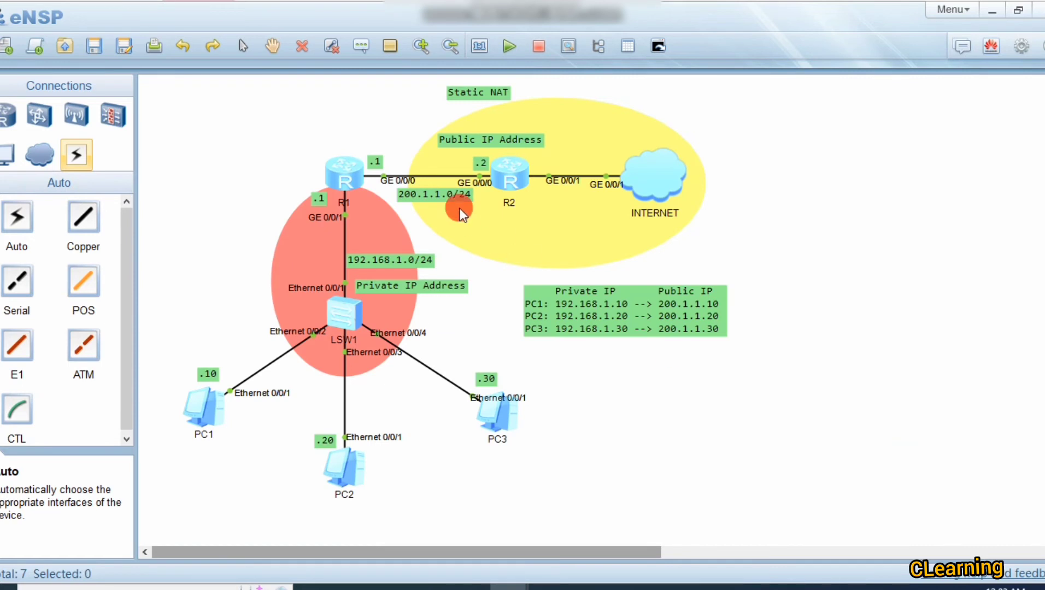
Step: Return to R1's console and begin a new nat command
double_click(363, 180)
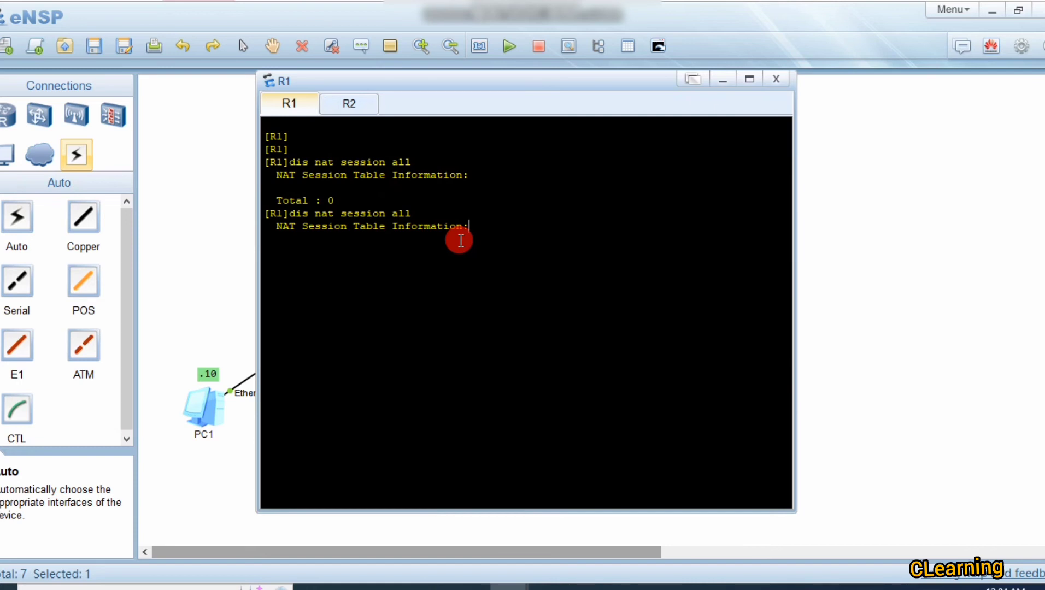
key("Return")
key("Return")
type("nat")
key("Tab")
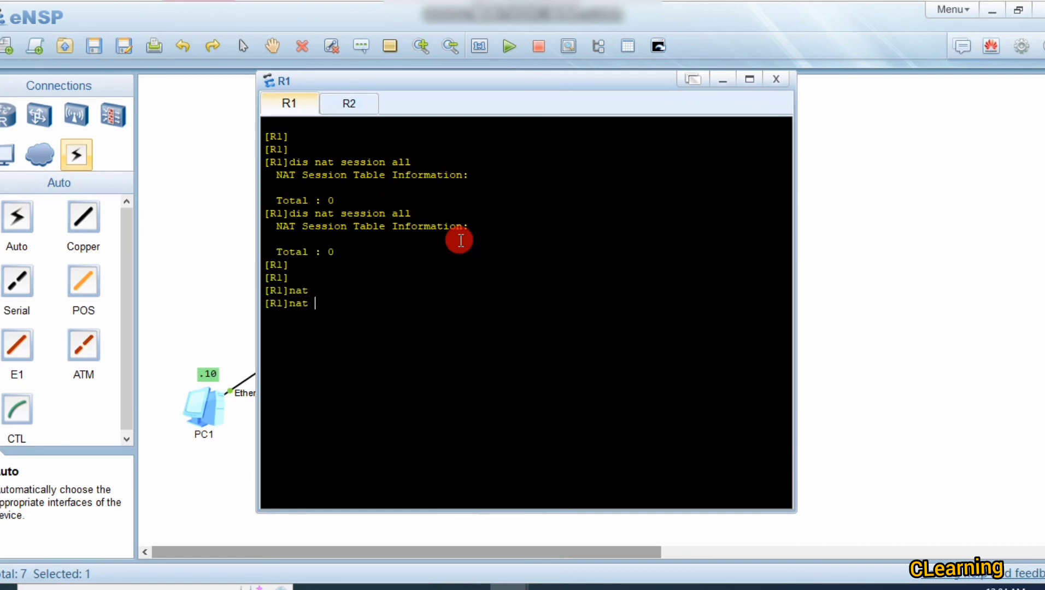
Step: Show R1's static NAT entry for 192.168.1.10, mapped to 200.1.1.10 with netmask 255.255.255.255
type(">")
key("BackSpace")
key("BackSpace")
key("BackSpace")
key("BackSpace")
key("BackSpace")
type("dis nat st")
key("Tab")
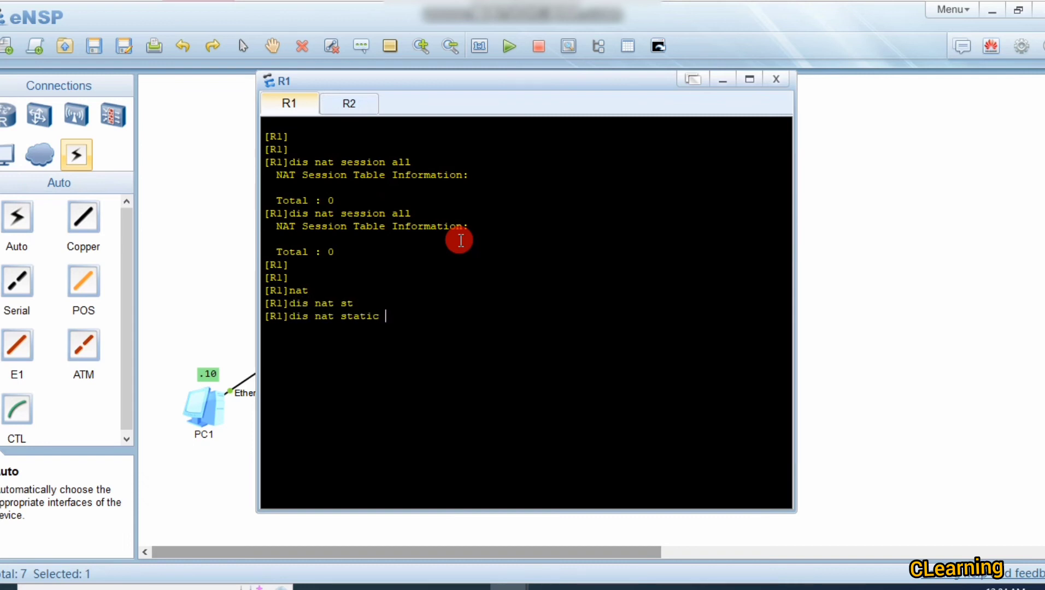
type("in")
key("Tab")
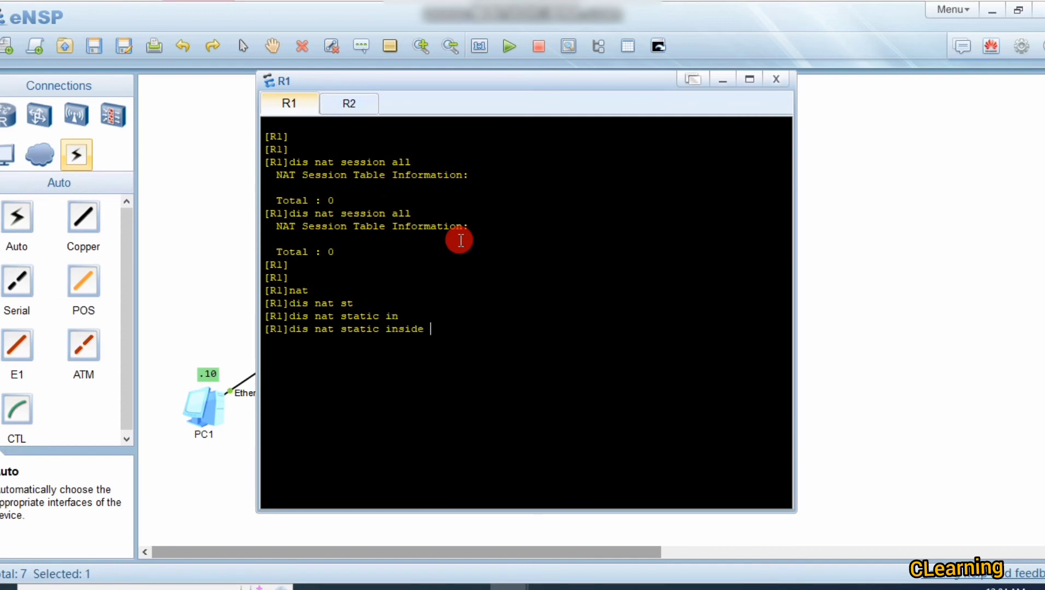
type("?")
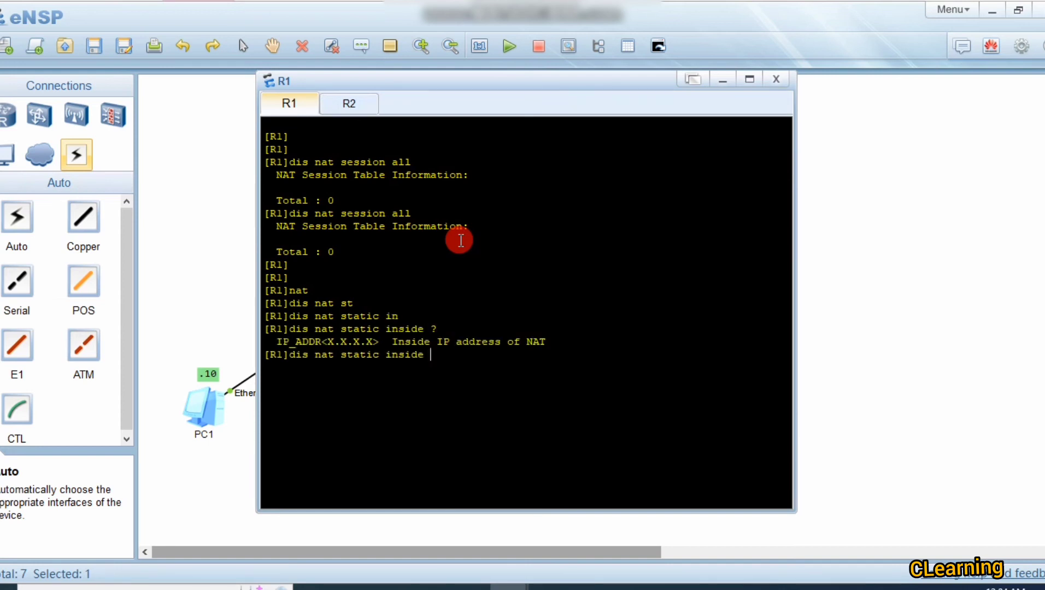
type("192.168.1.10")
key("Return")
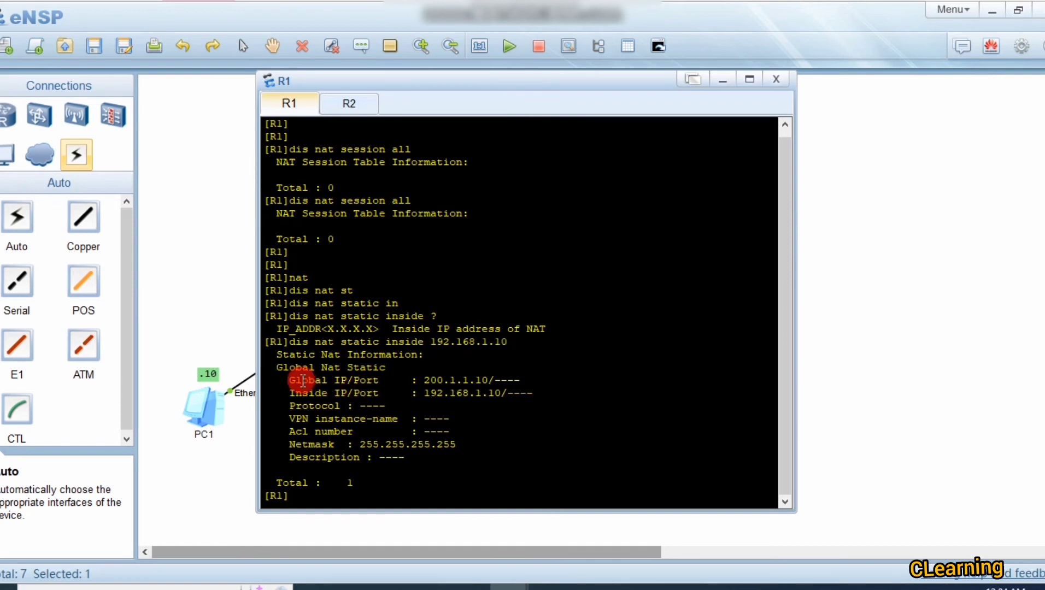
left_click_drag(294, 381, 486, 380)
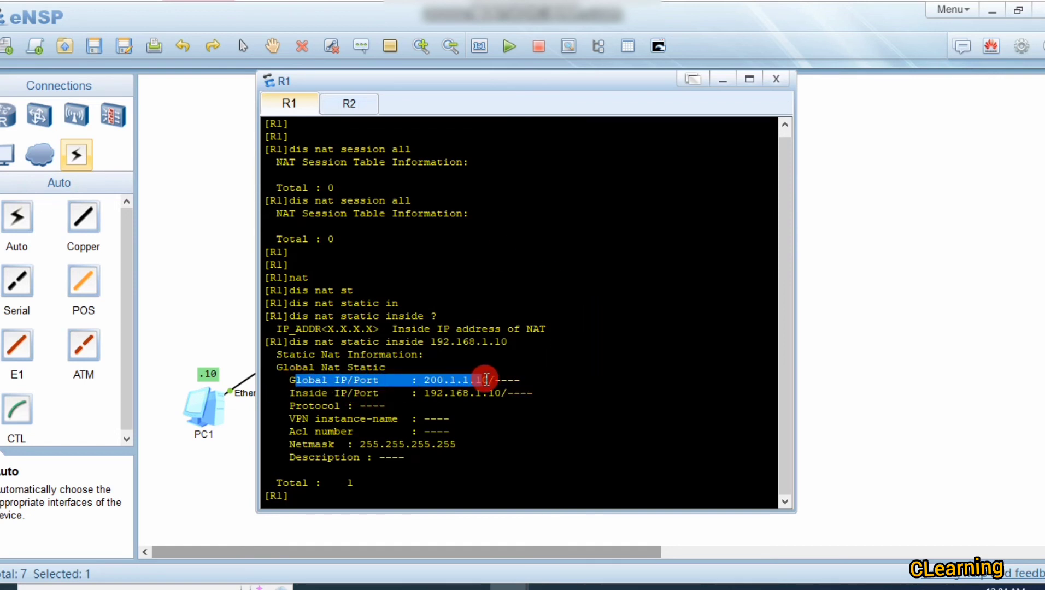
left_click_drag(309, 393, 524, 389)
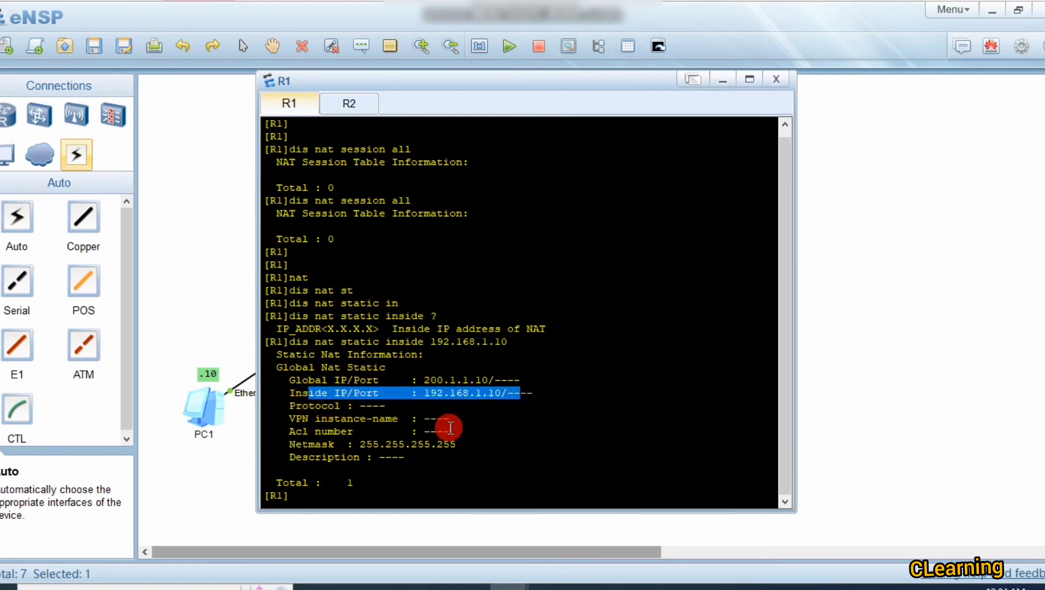
left_click_drag(354, 444, 473, 444)
left_click(354, 492)
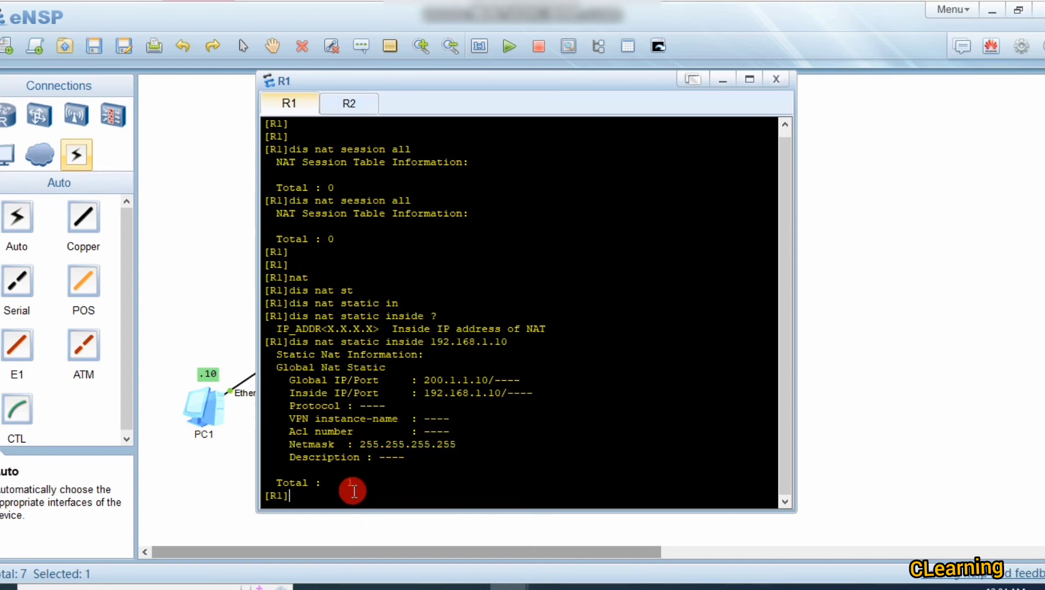
Step: Show the static NAT entry for 192.168.1.20, confirming it maps to 200.1.1.20
key("Up")
key("BackSpace")
key("BackSpace")
type("20")
key("Return")
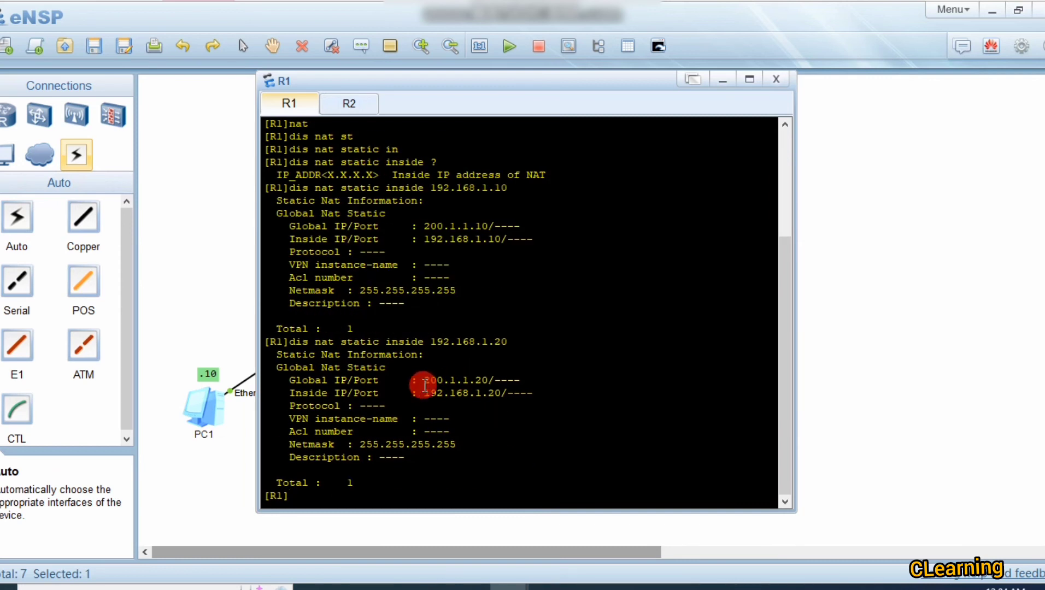
left_click_drag(418, 380, 548, 384)
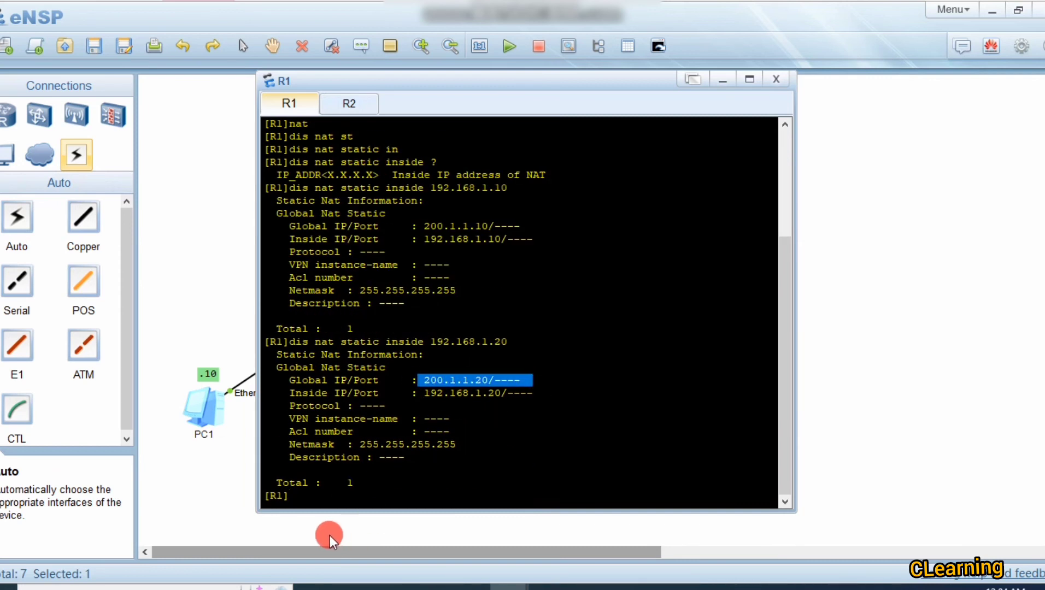
left_click(320, 490)
left_click_drag(448, 396, 496, 395)
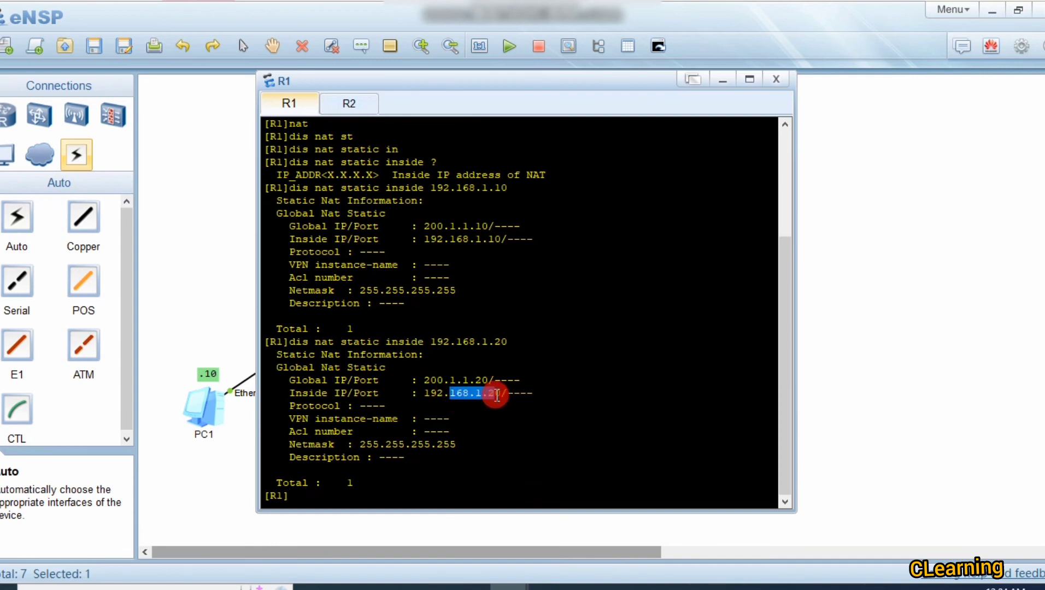
left_click(389, 488)
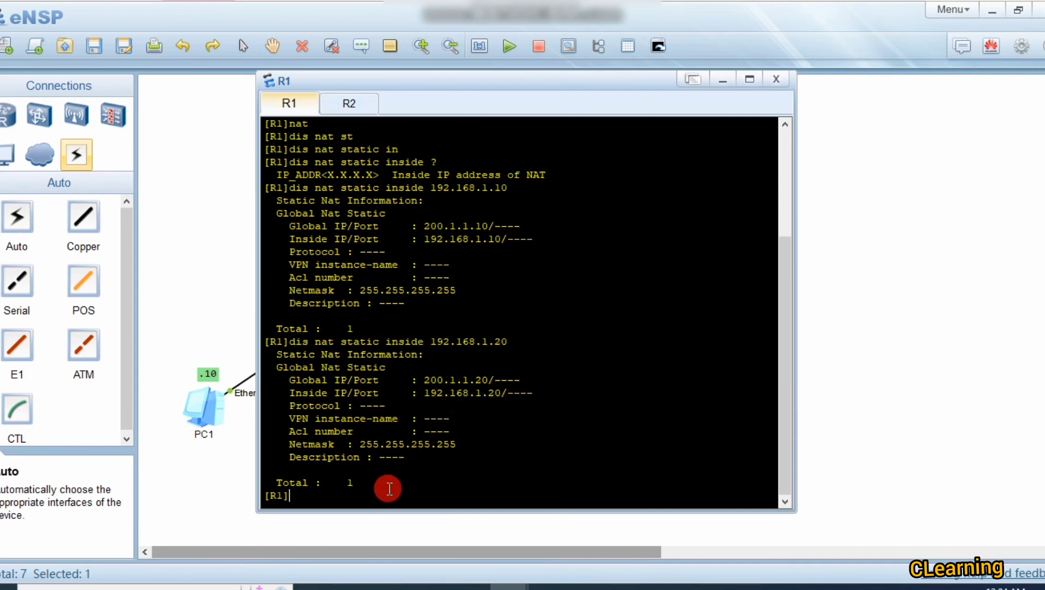
Step: Run 'display nat session all' on R1 again, then hide its console
type("dis nat")
key("Tab")
type(">")
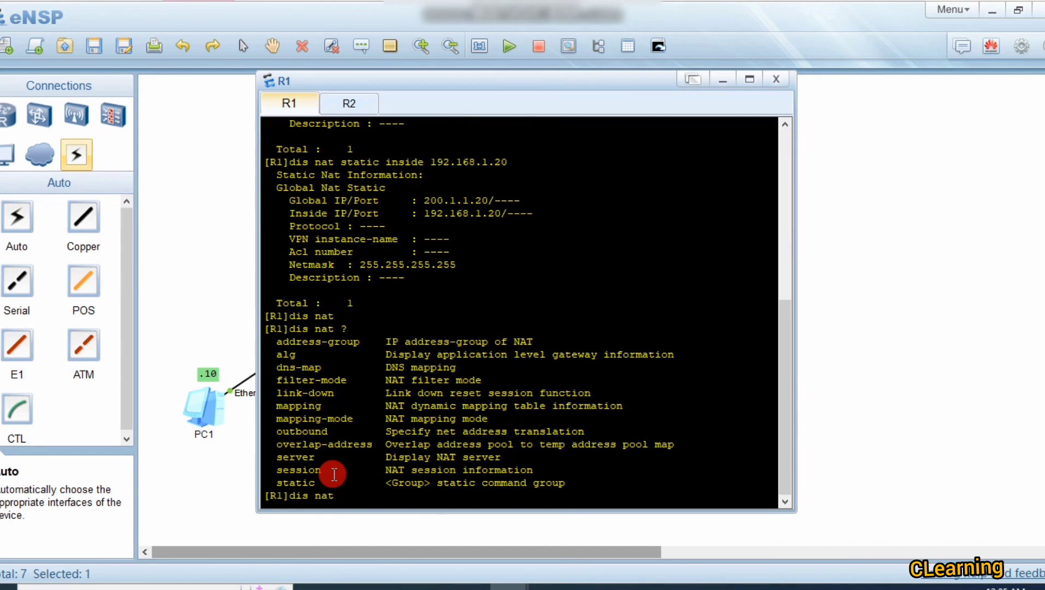
type("se")
key("Tab")
key("BackSpace")
key("BackSpace")
key("BackSpace")
key("BackSpace")
key("BackSpace")
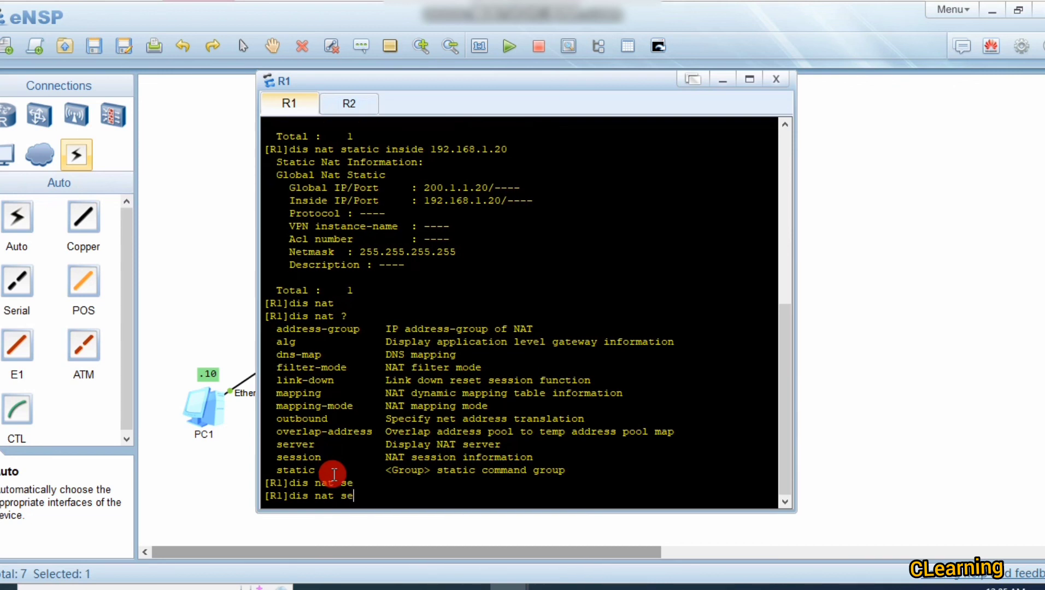
type("es")
key("Tab")
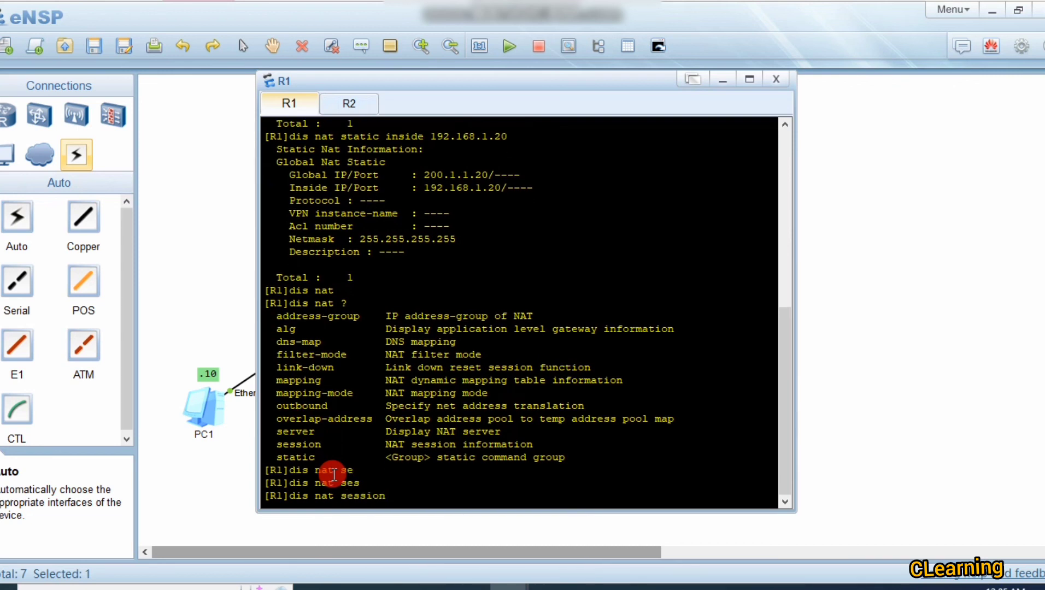
type("a")
key("Tab")
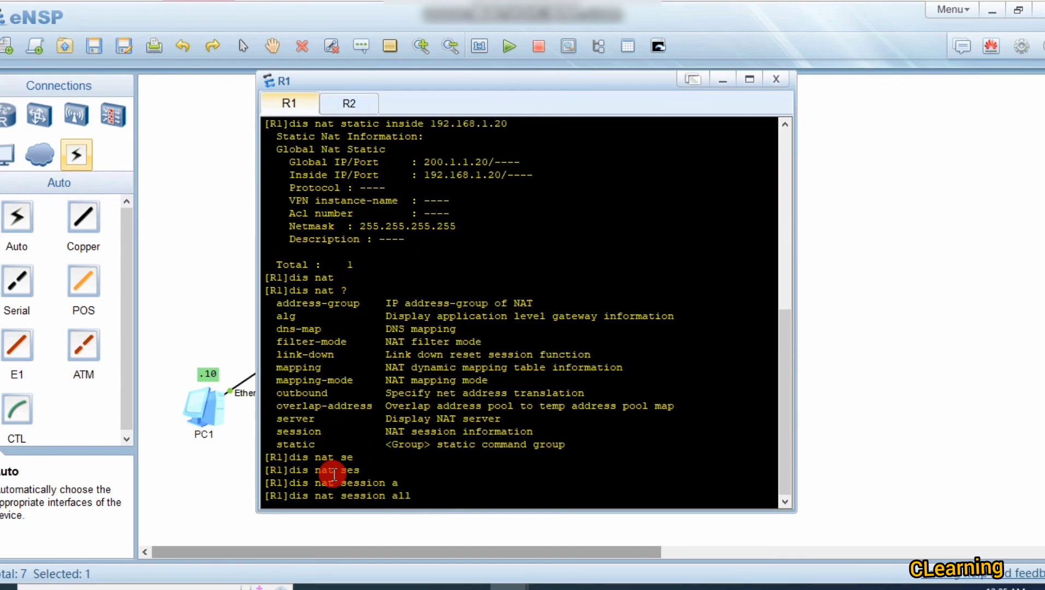
key("Return")
left_click(822, 440)
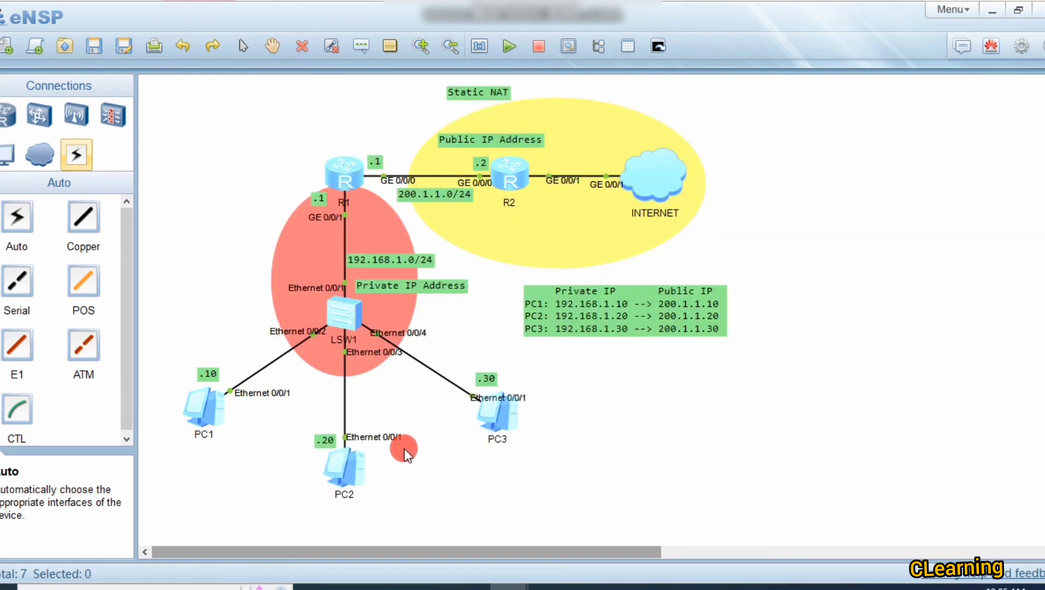
Step: Rerun the pending ping to 200.1.1.2 from PC2's console
double_click(354, 470)
key("Return")
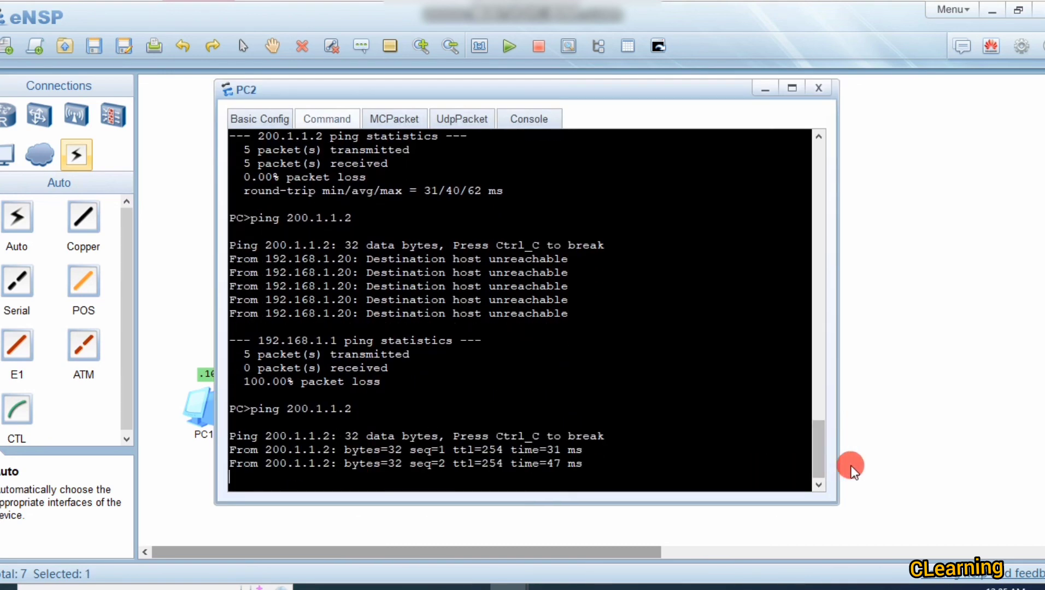
left_click(856, 465)
Step: Ping 200.1.1.2 again from PC1, getting replies, then minimize R1's console
double_click(338, 172)
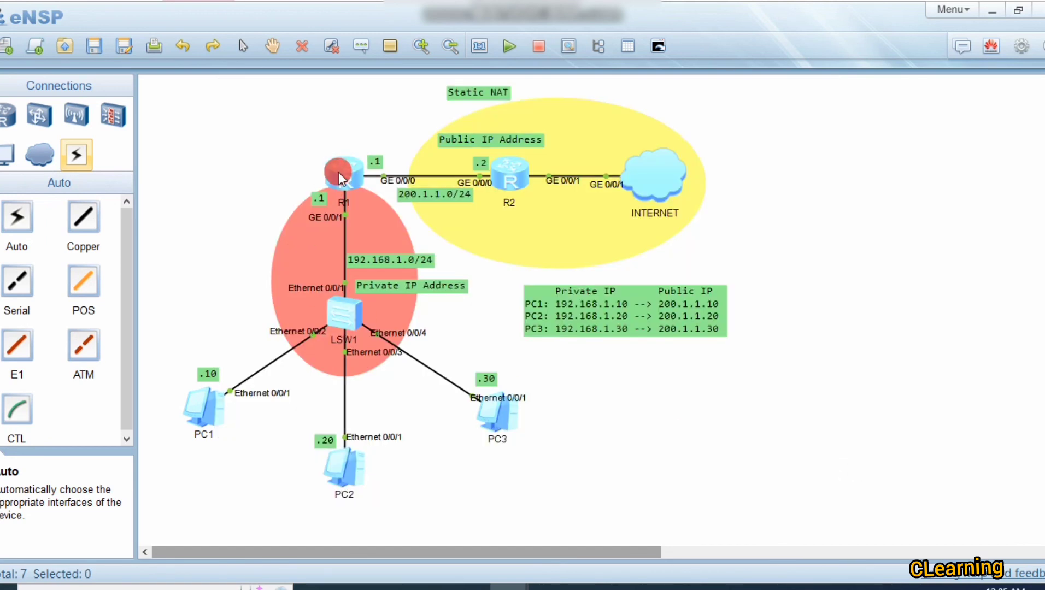
left_click(444, 455)
left_click(217, 409)
double_click(213, 405)
left_click(333, 465)
key("Up")
key("Return")
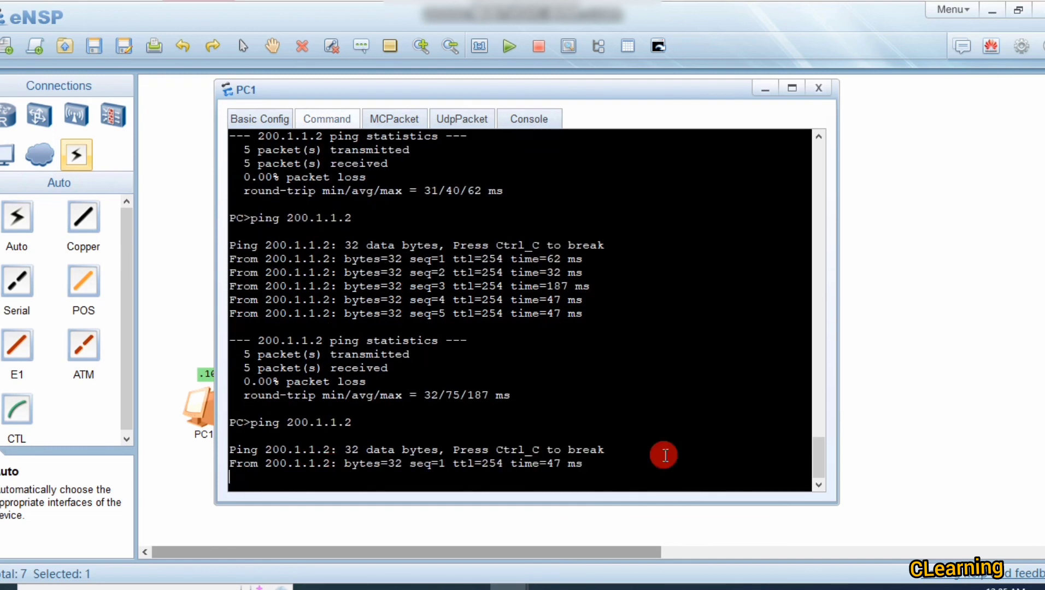
left_click(869, 445)
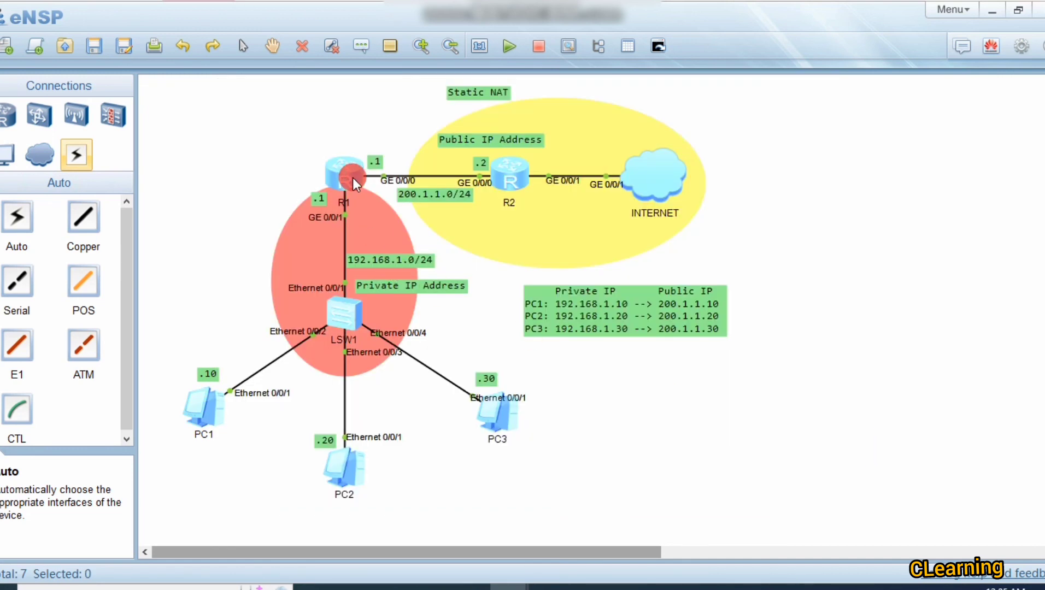
double_click(353, 178)
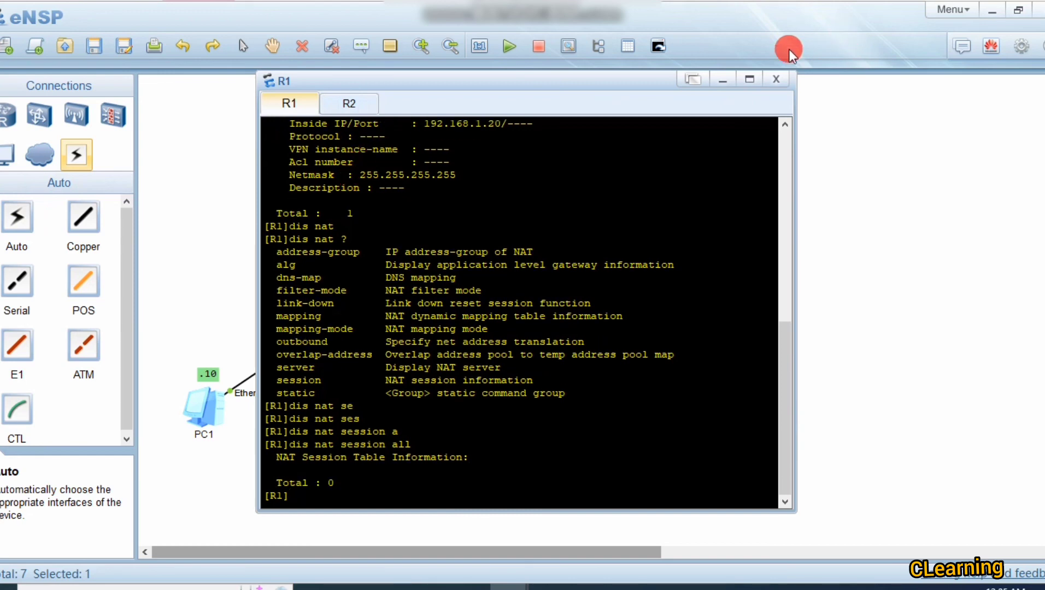
left_click(719, 79)
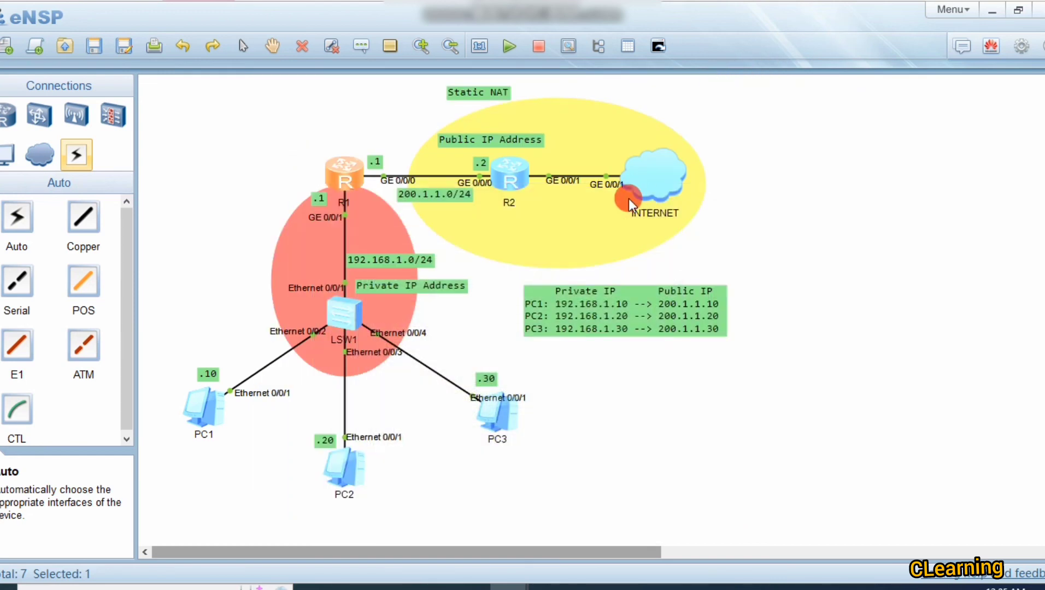